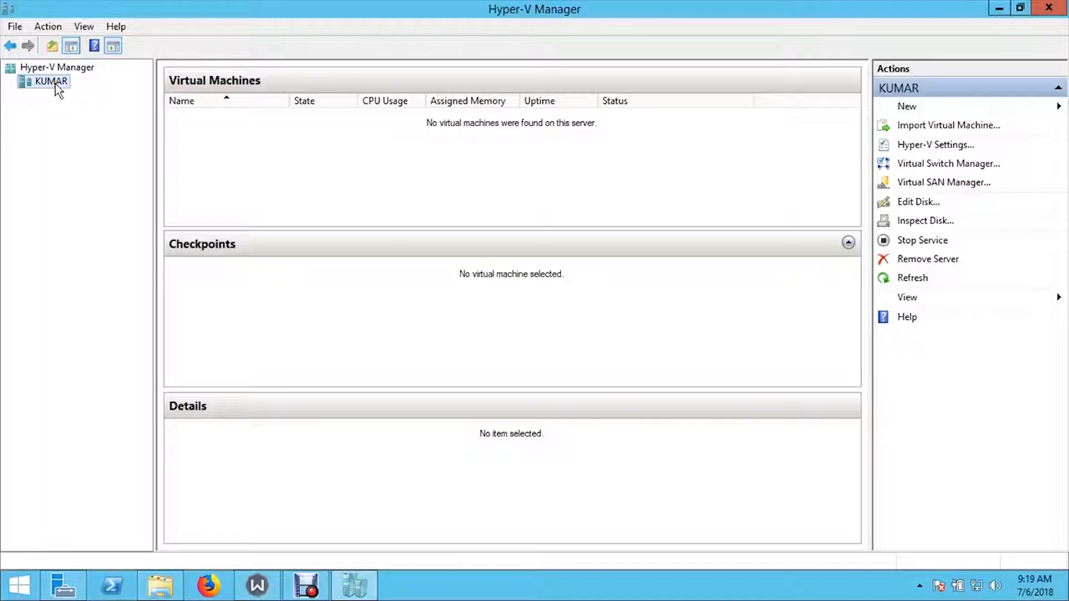
click(48, 28)
mouse_move(78, 46)
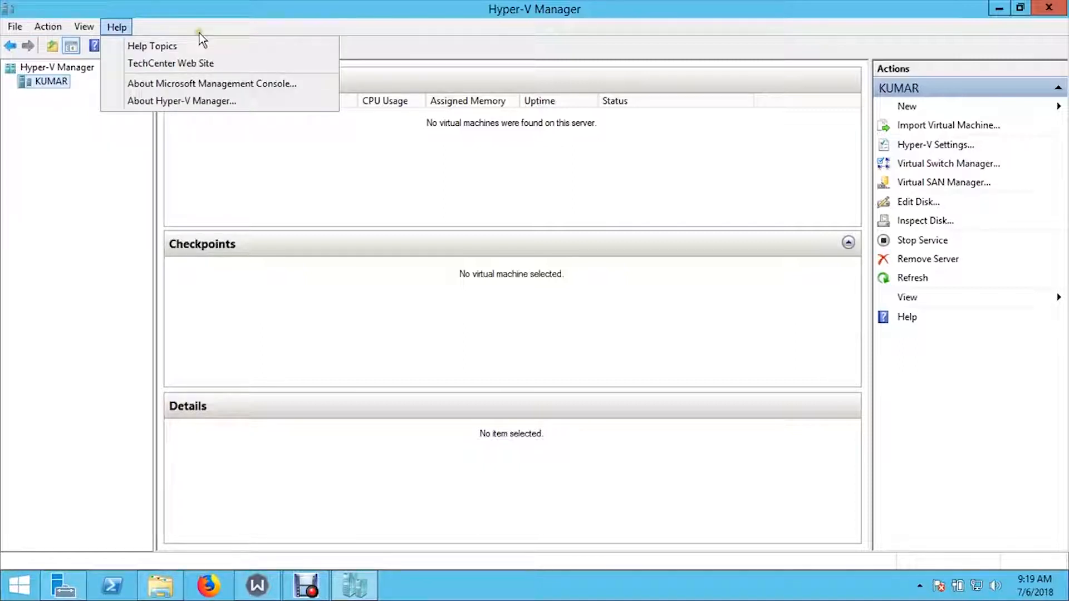
mouse_move(49, 26)
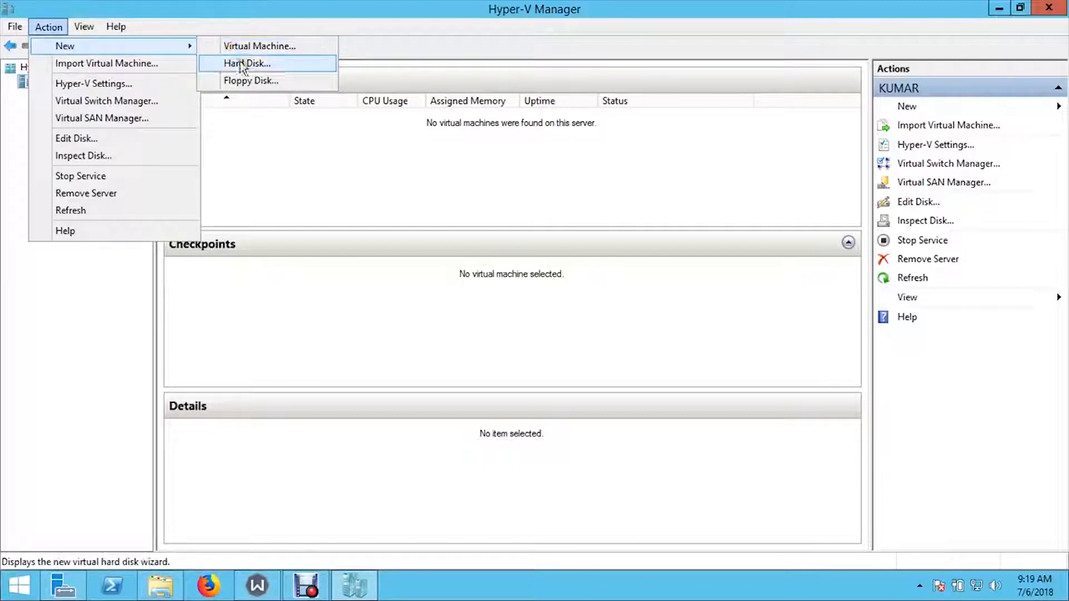
click(39, 286)
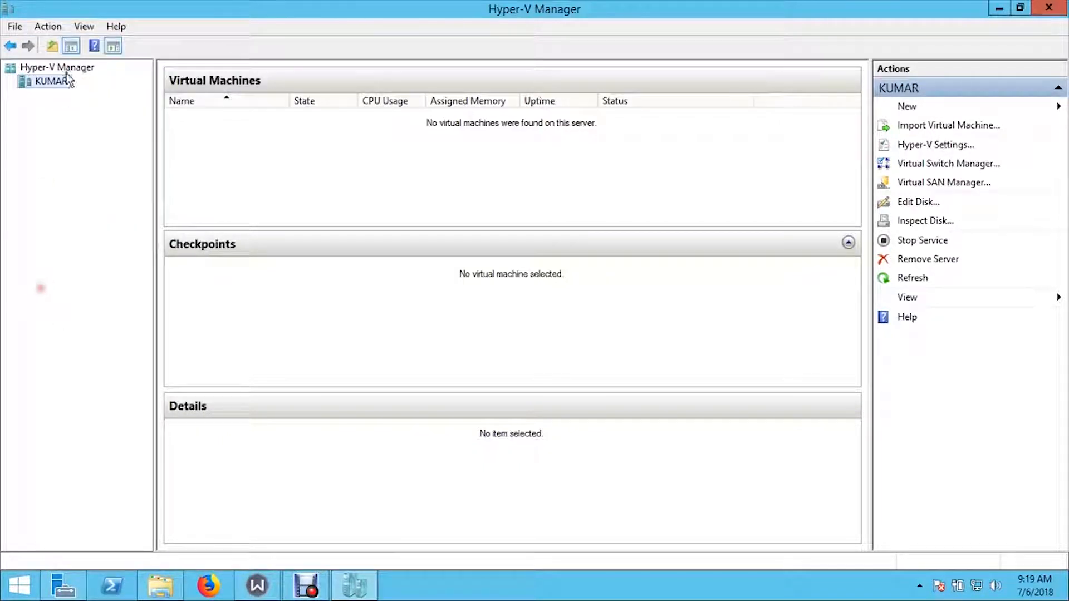
right_click(58, 87)
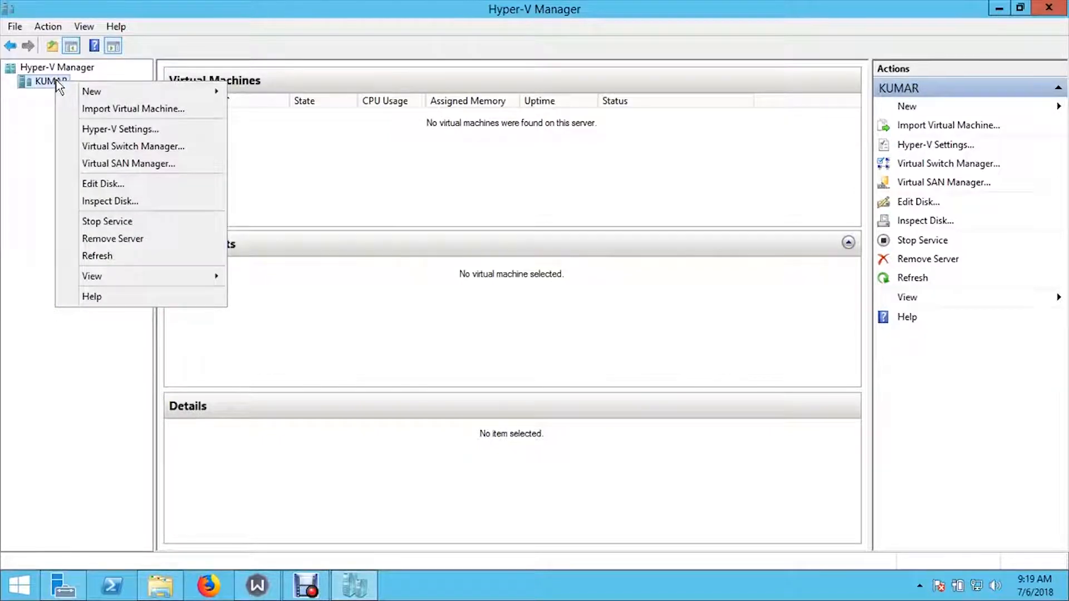
mouse_move(161, 90)
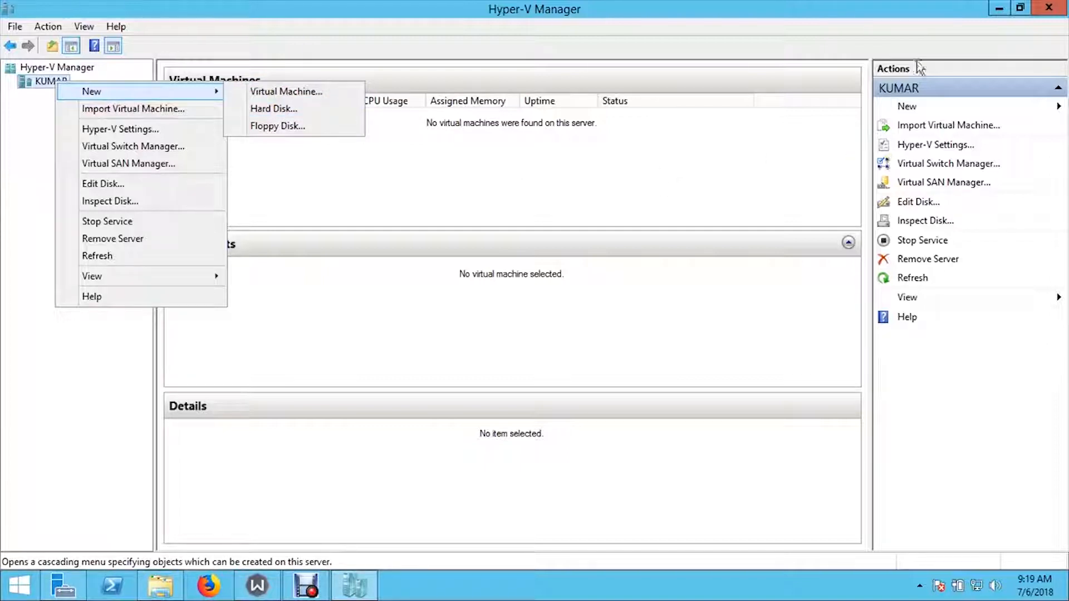
click(943, 56)
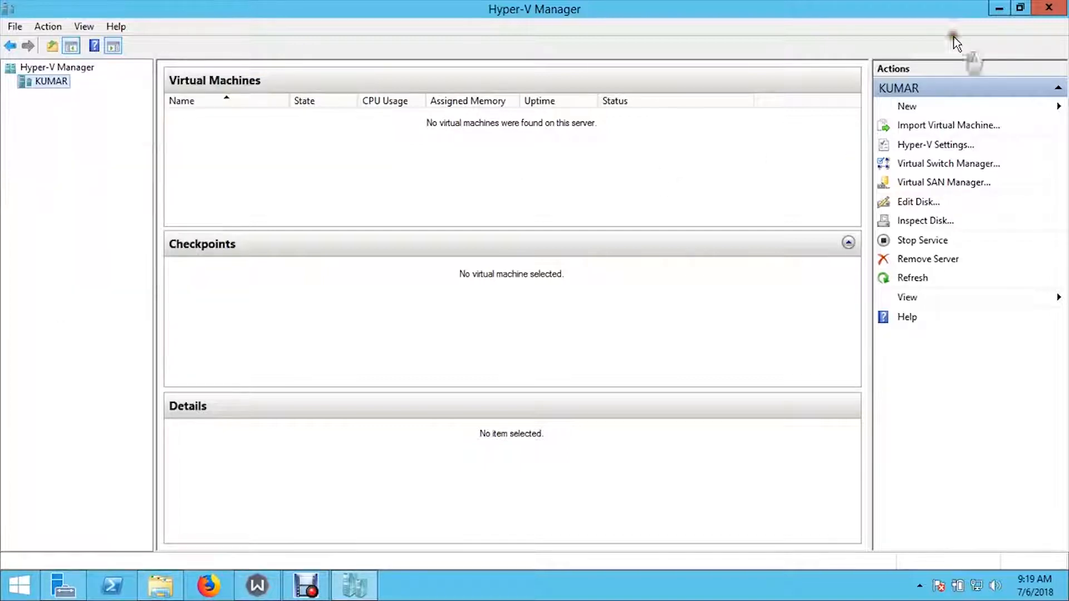
Start creating a new virtual hard disk on the server and choose the VHD format
click(933, 110)
click(953, 126)
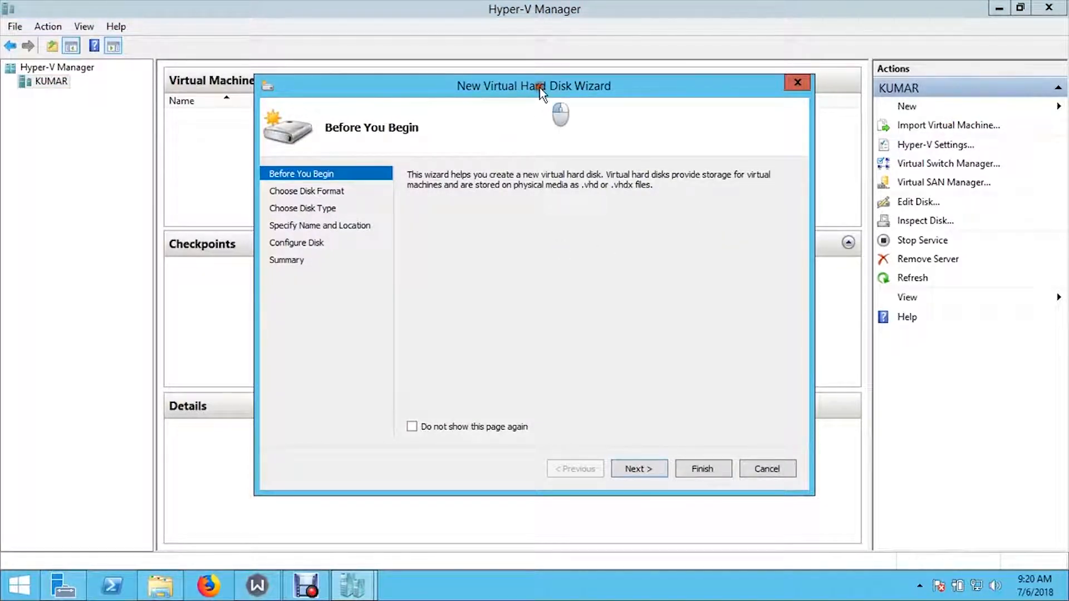
drag(540, 88, 451, 77)
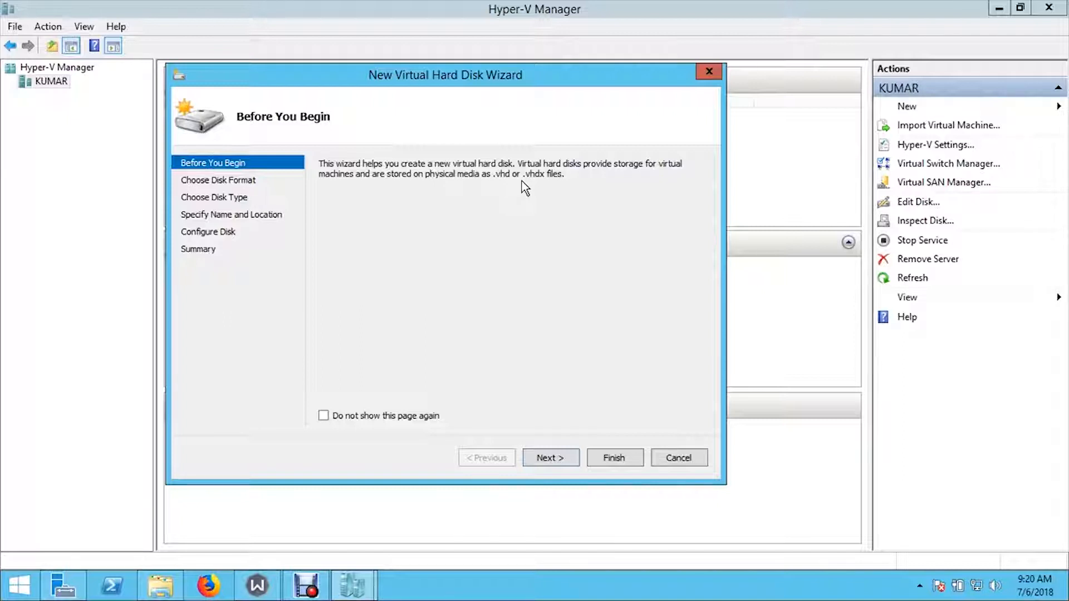
click(539, 463)
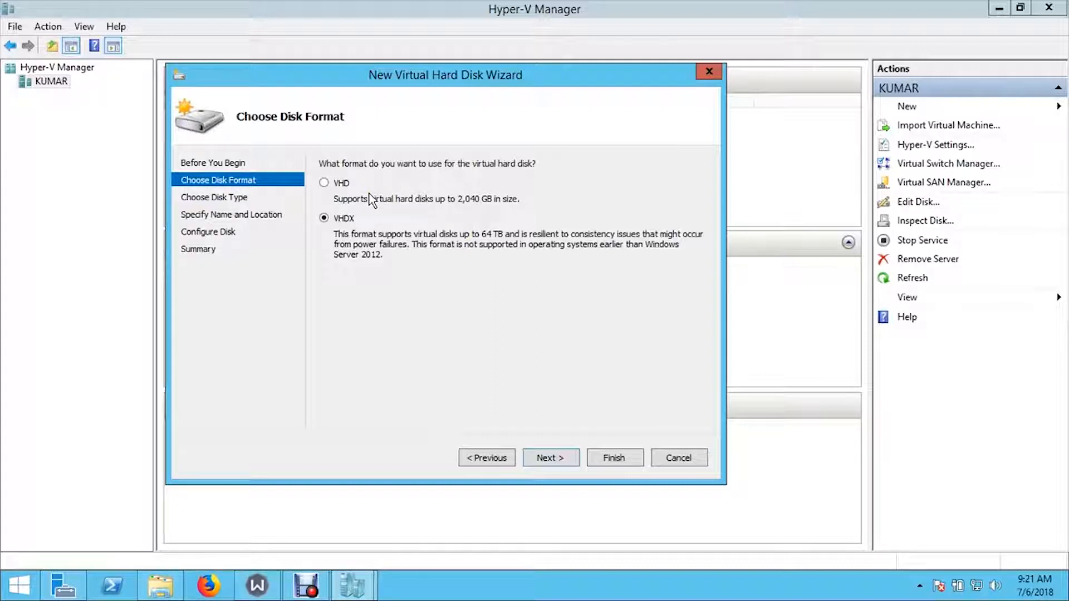
click(324, 183)
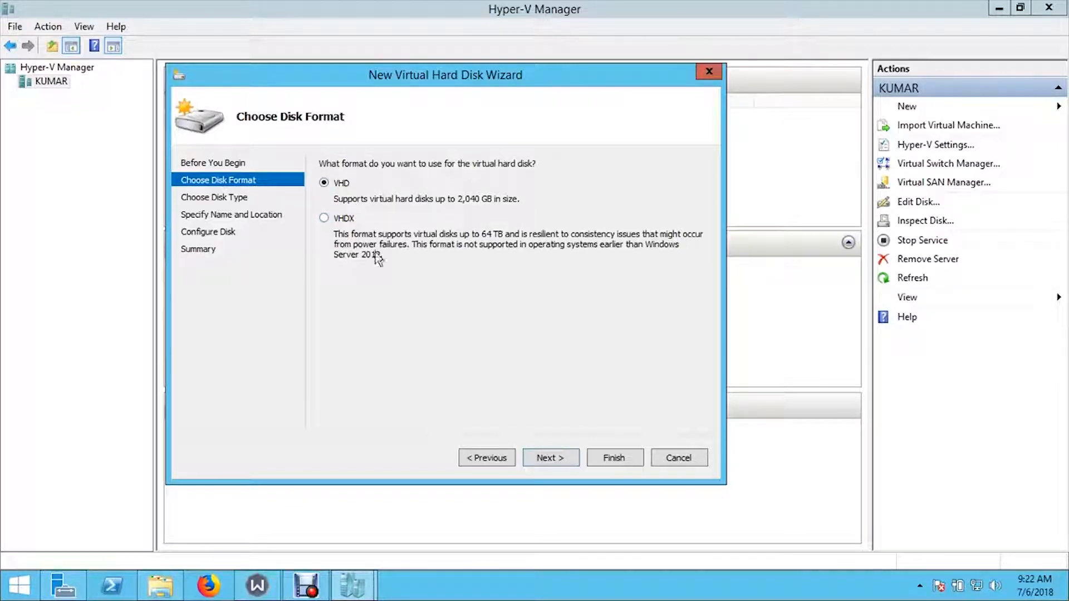
click(555, 461)
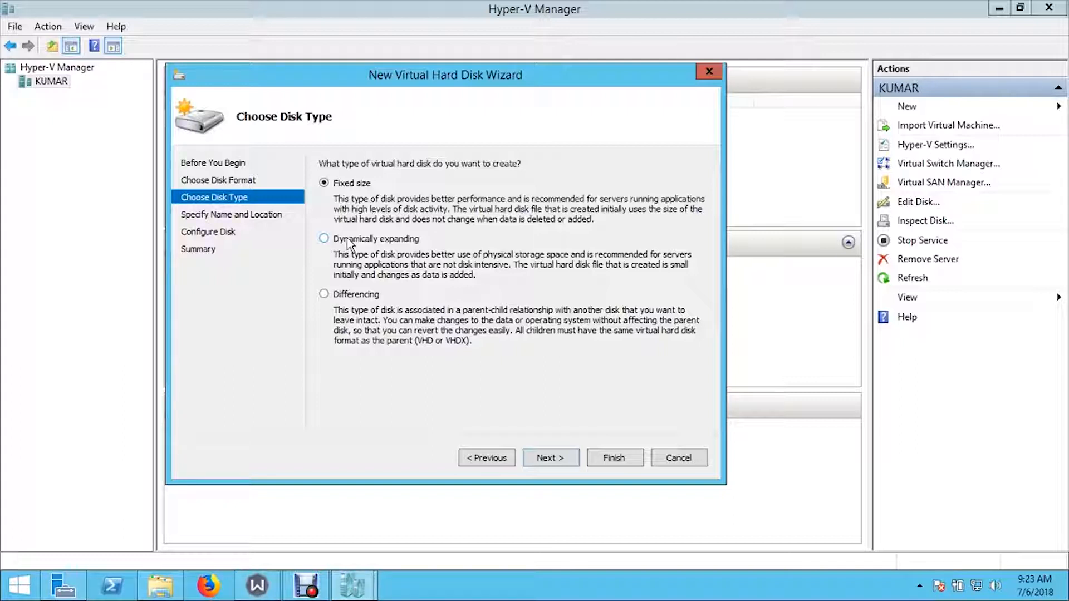
Choose Dynamically expanding as the type of the VHD disk and continue to its name and location
click(357, 295)
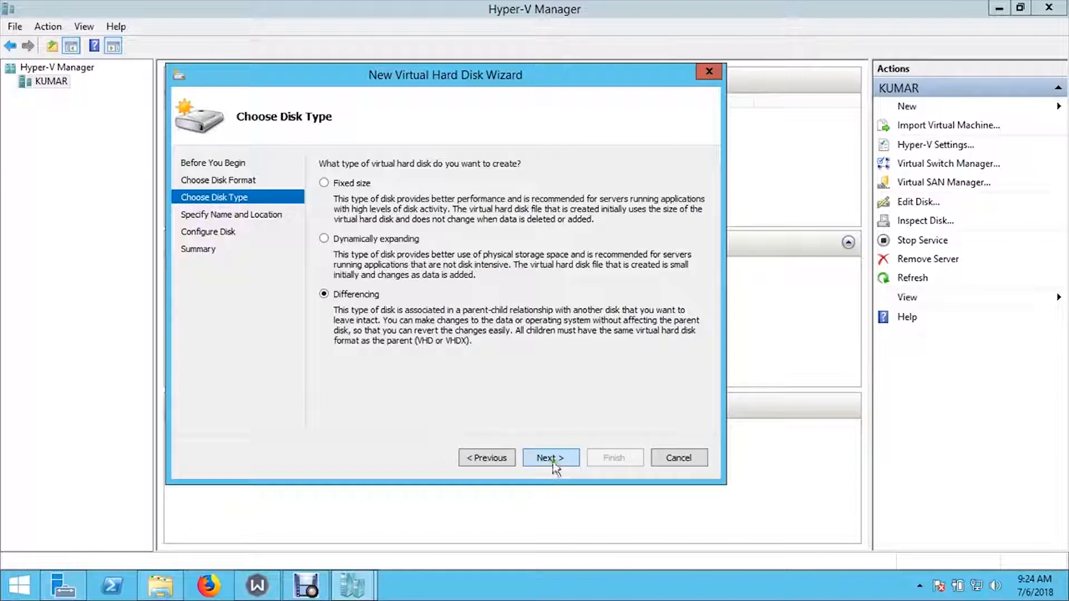
click(377, 239)
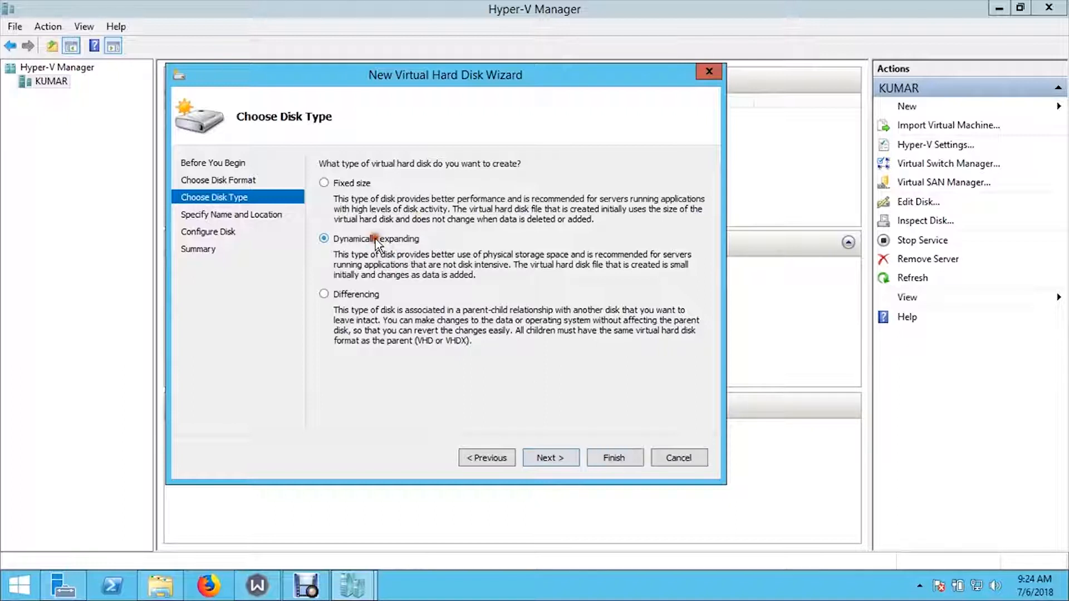
click(552, 458)
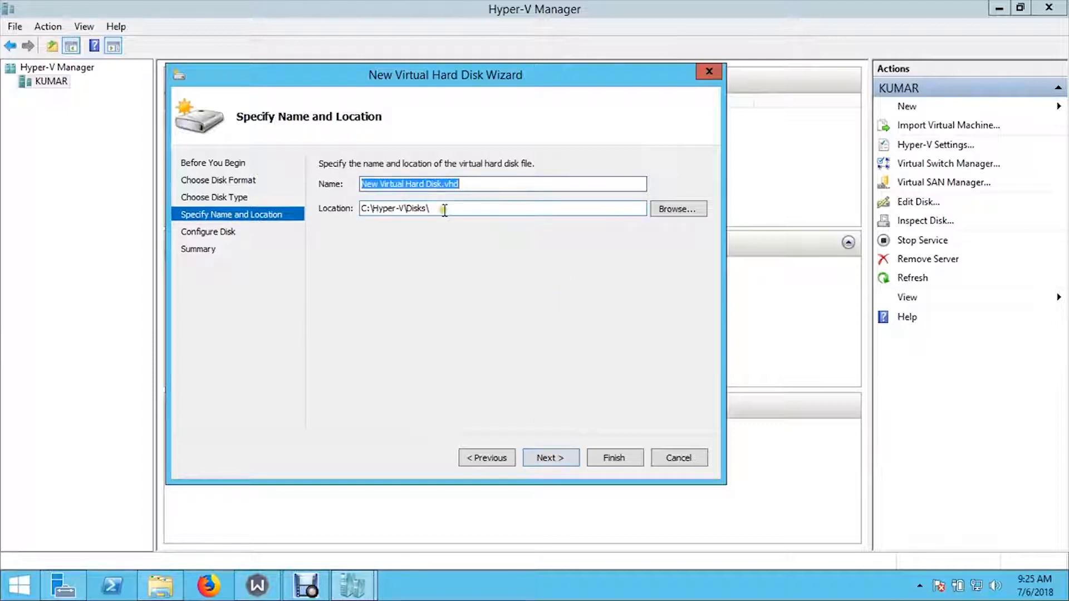
Name the disk file "2012R2 Parent Hard Disk.vhd", keeping its location as C:\Hyper-V\Disks\
drag(430, 208, 361, 210)
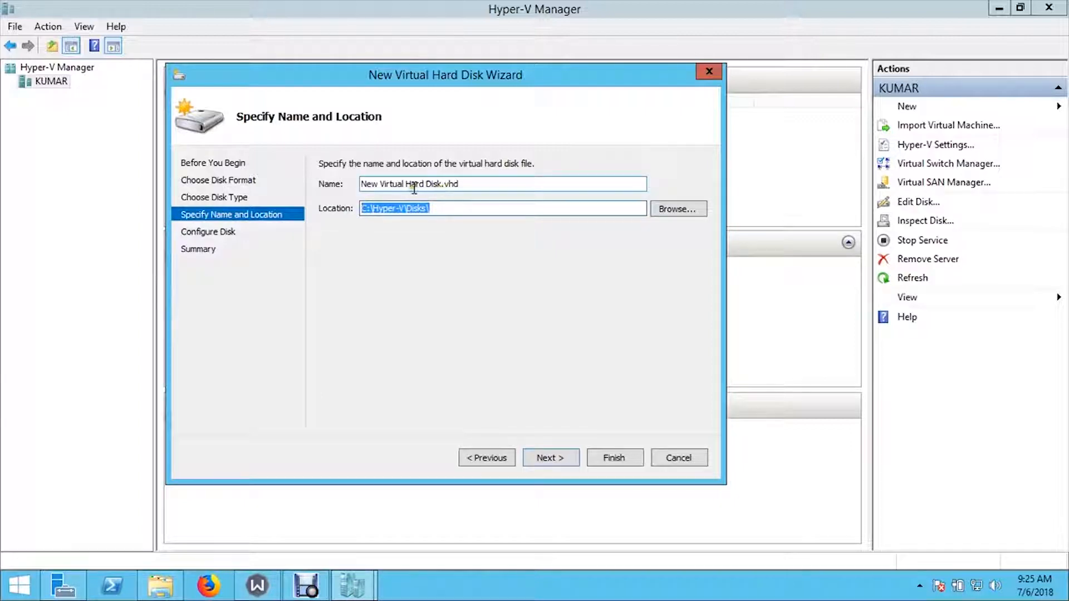
drag(404, 184, 322, 185)
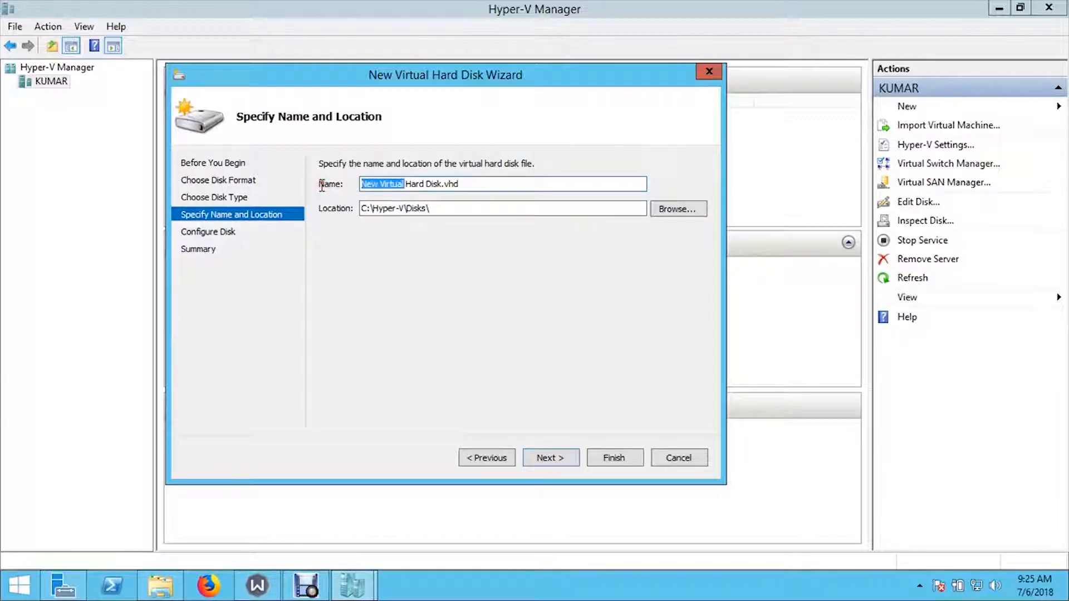
text(2012R)
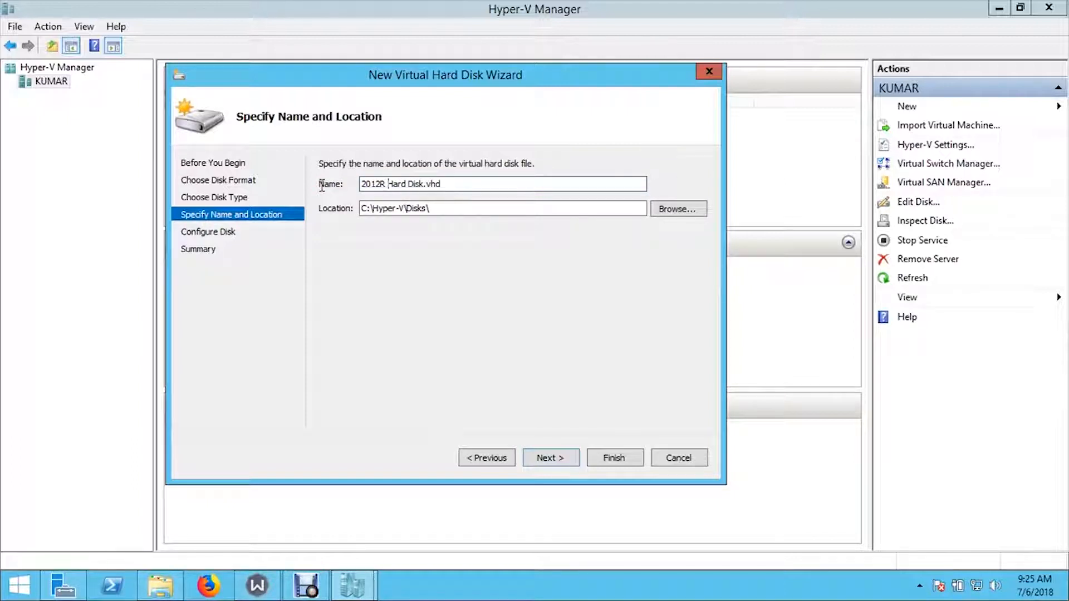
key(BackSpace)
text(R2 parent)
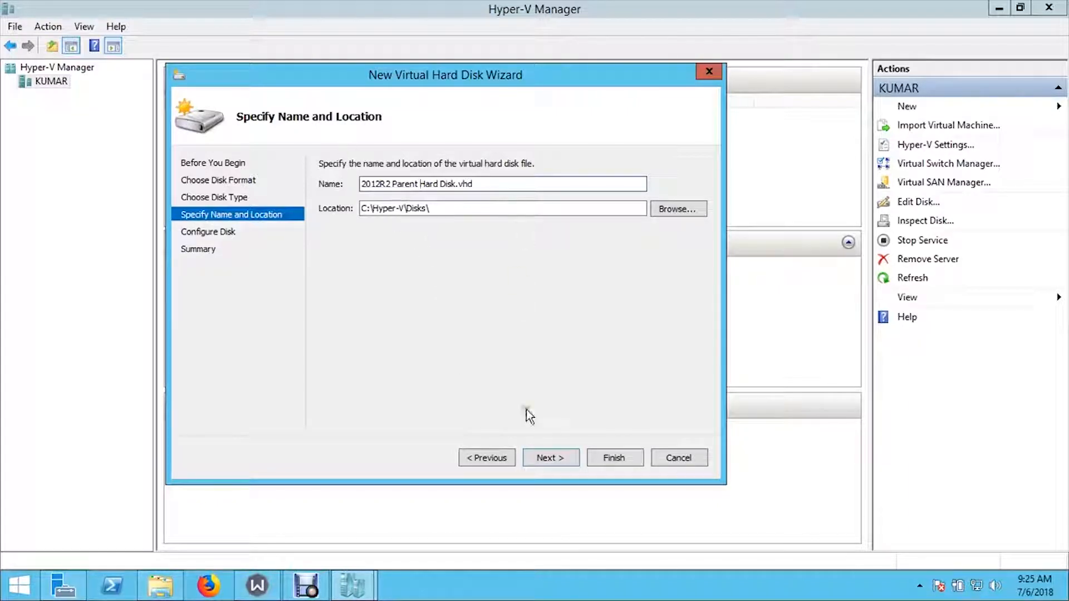
click(550, 459)
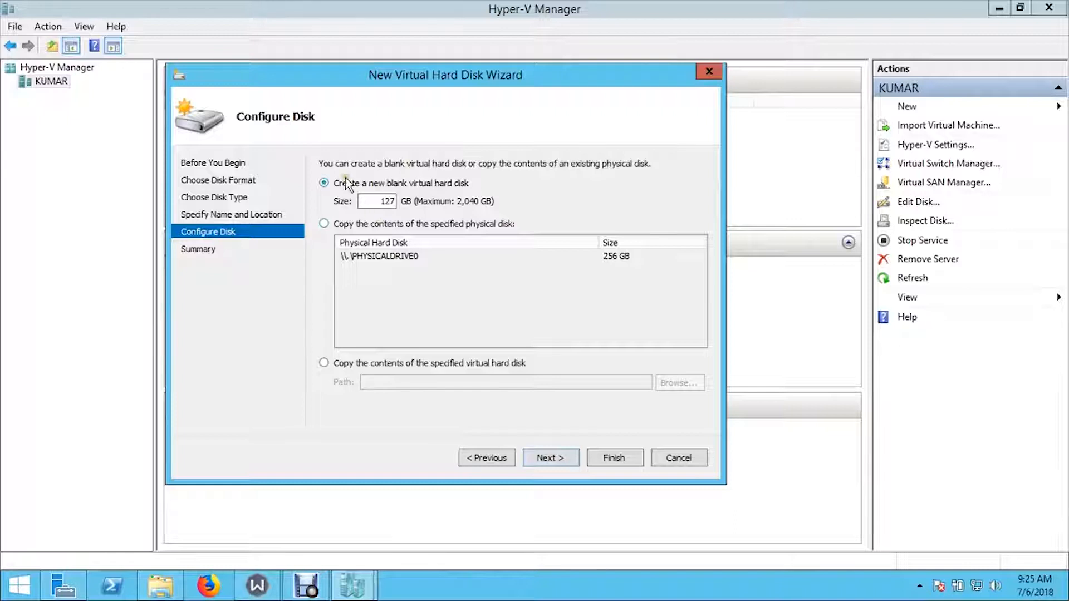
Set the new blank virtual hard disk's size to 50 GB and continue to the summary
double_click(386, 202)
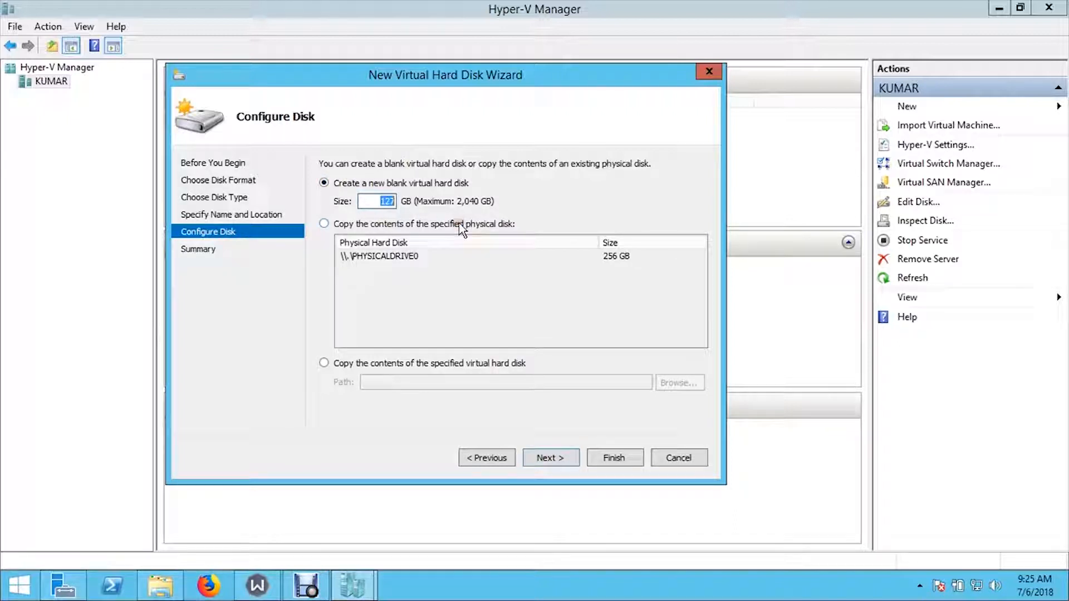
text(50)
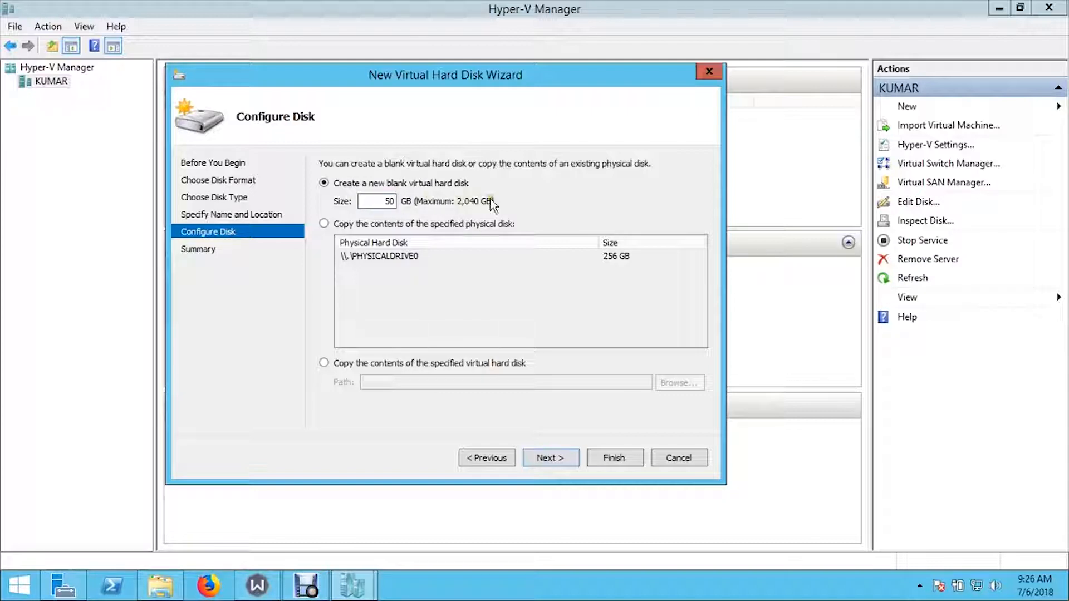
click(552, 459)
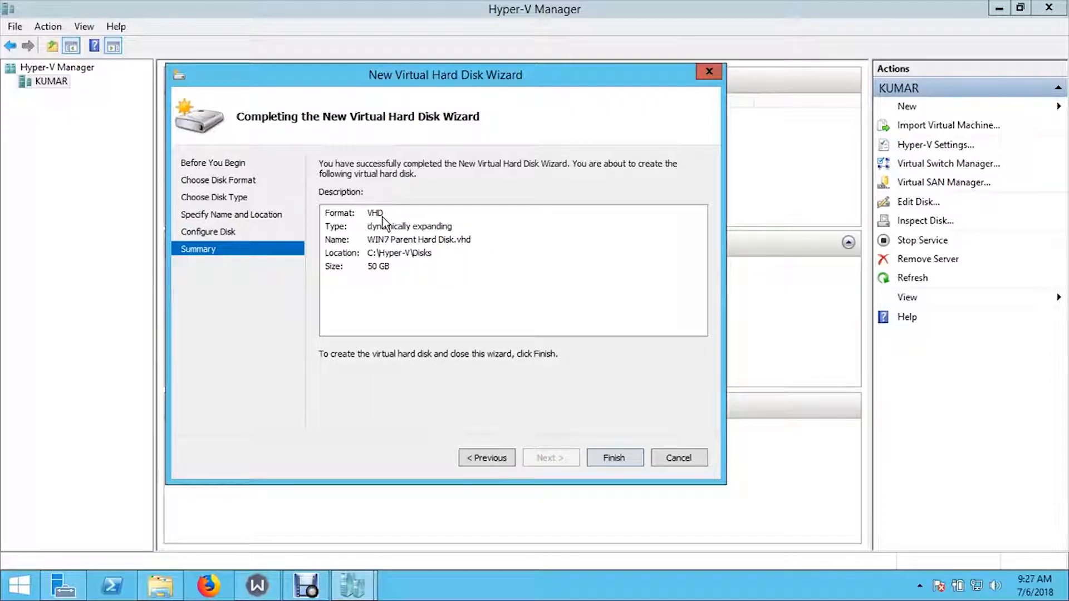
Review the name, size, location, type and format in the summary, and finish creating the VHD disk
triple_click(354, 240)
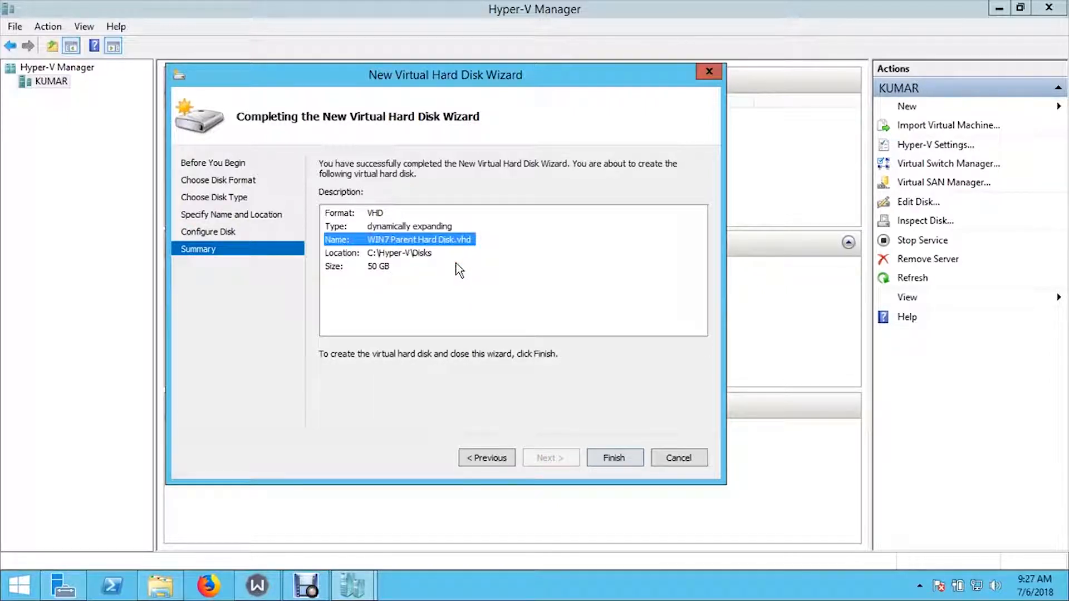
triple_click(377, 266)
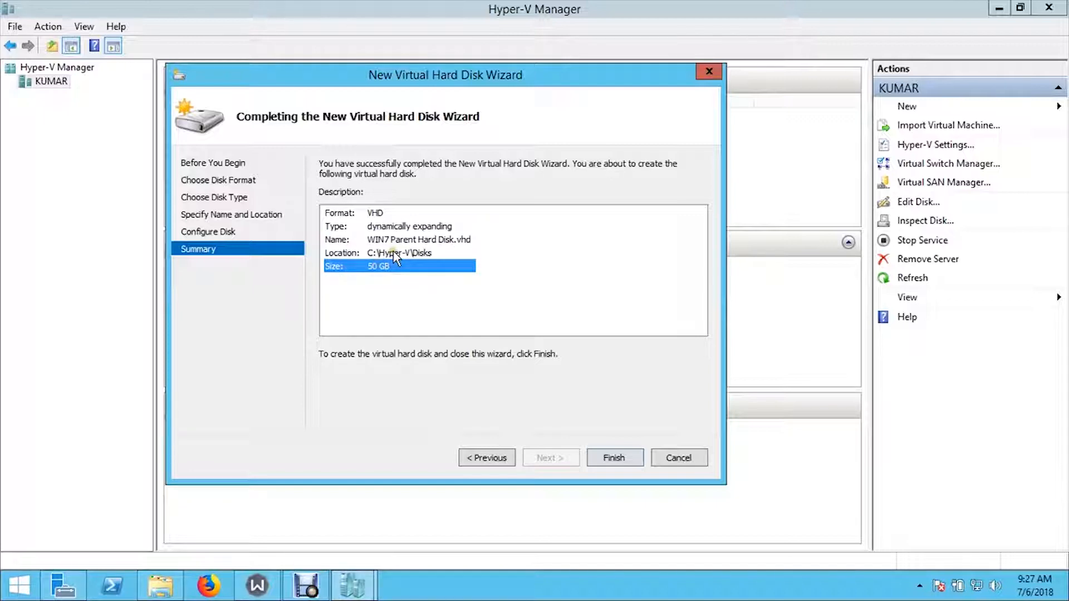
triple_click(394, 254)
triple_click(393, 226)
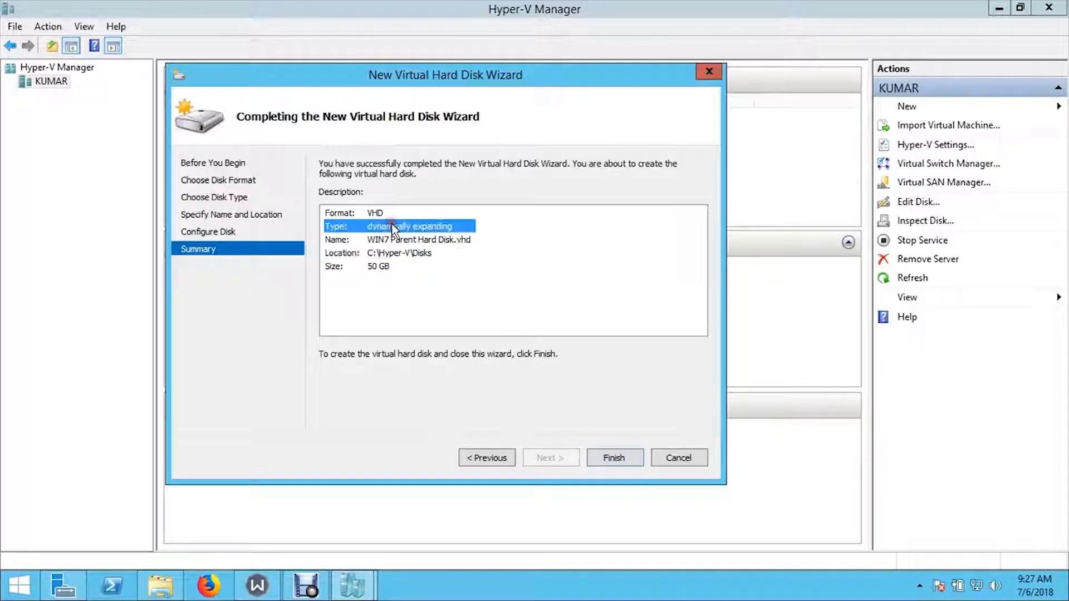
triple_click(376, 213)
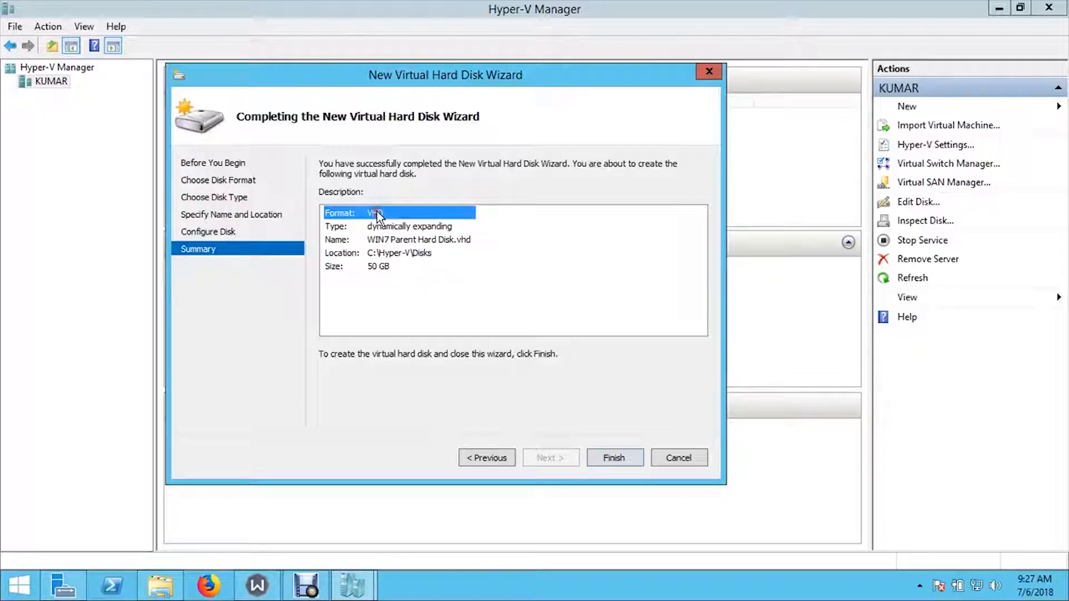
click(613, 456)
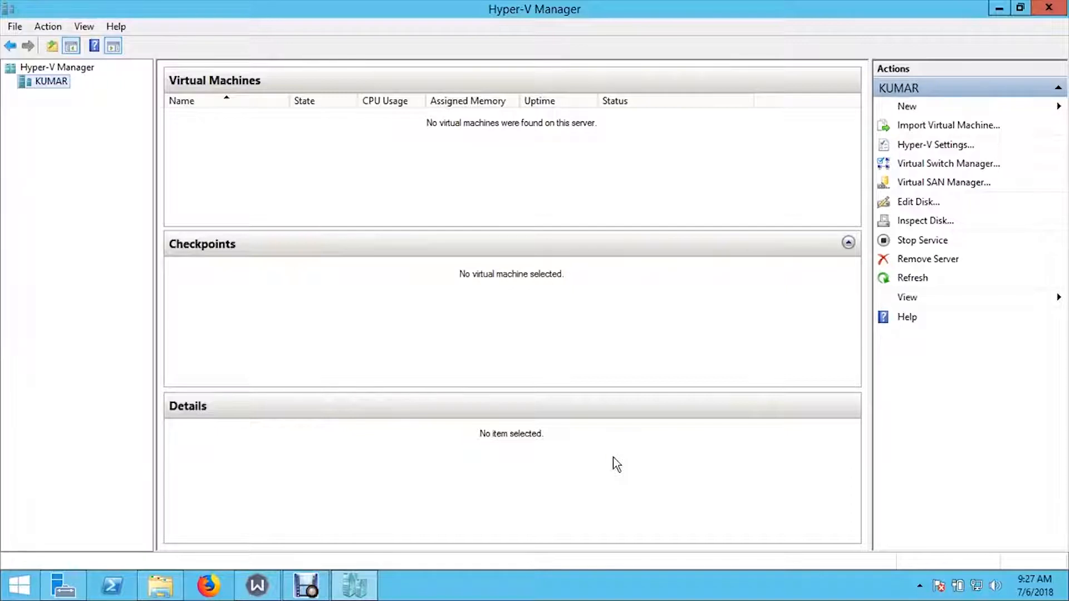
Start creating another virtual hard disk with the VHDX format and the Dynamically expanding type
click(938, 108)
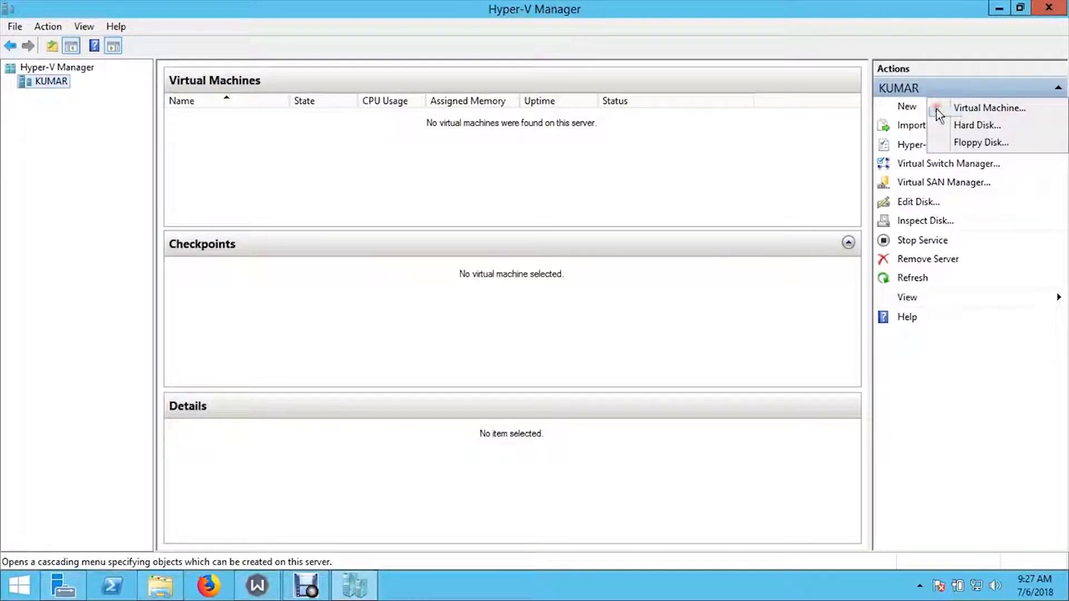
click(956, 126)
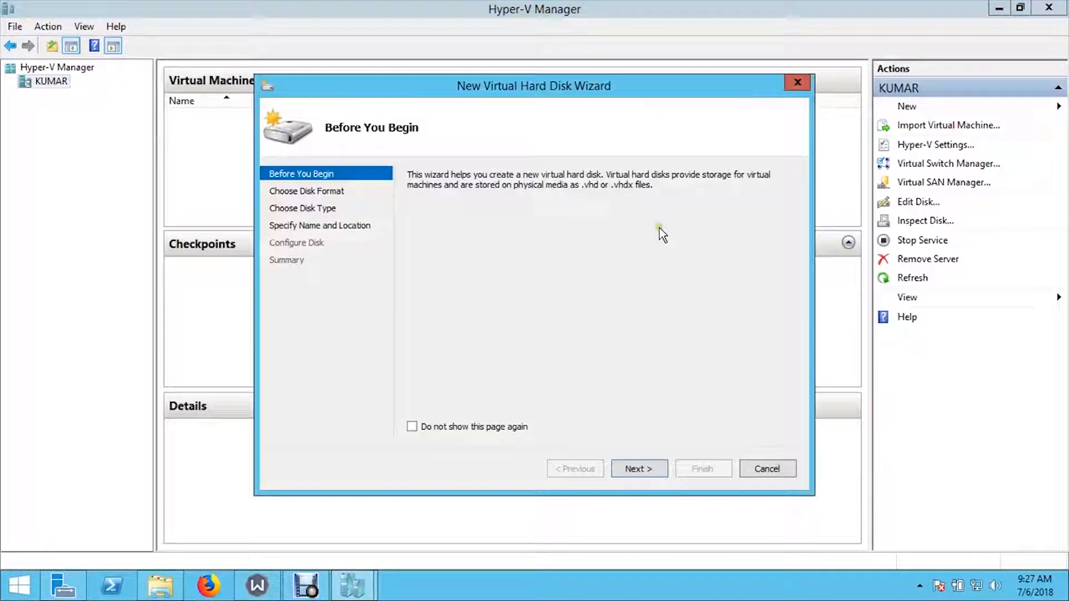
click(636, 471)
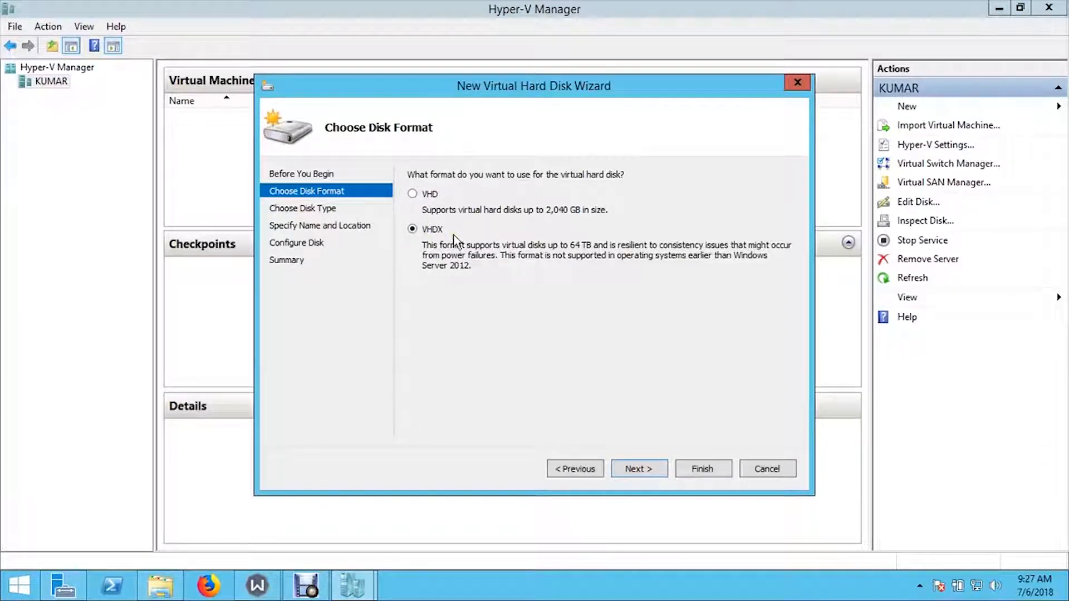
click(635, 469)
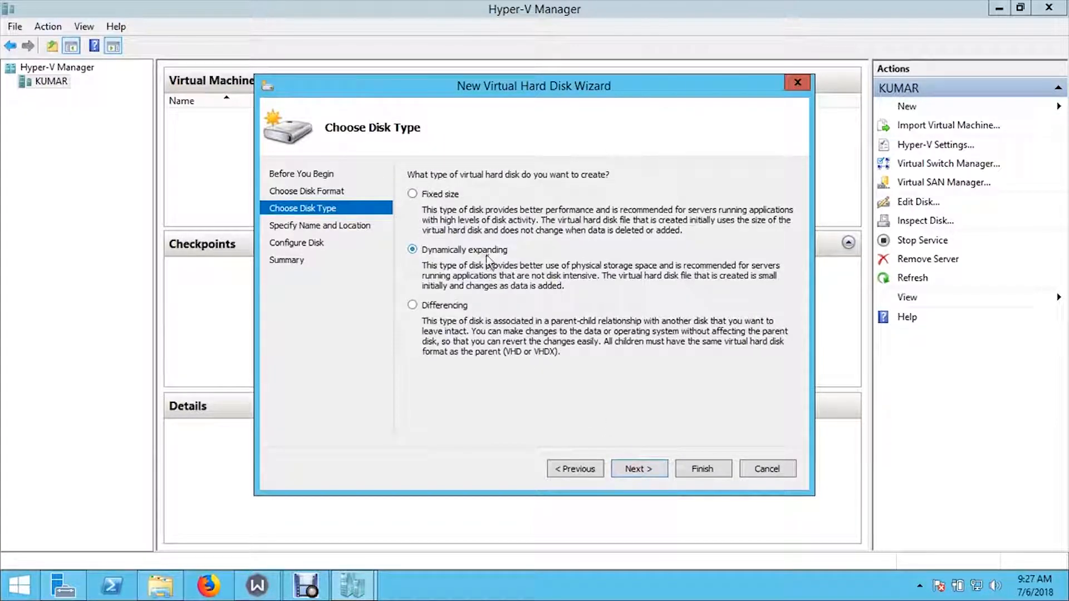
click(640, 468)
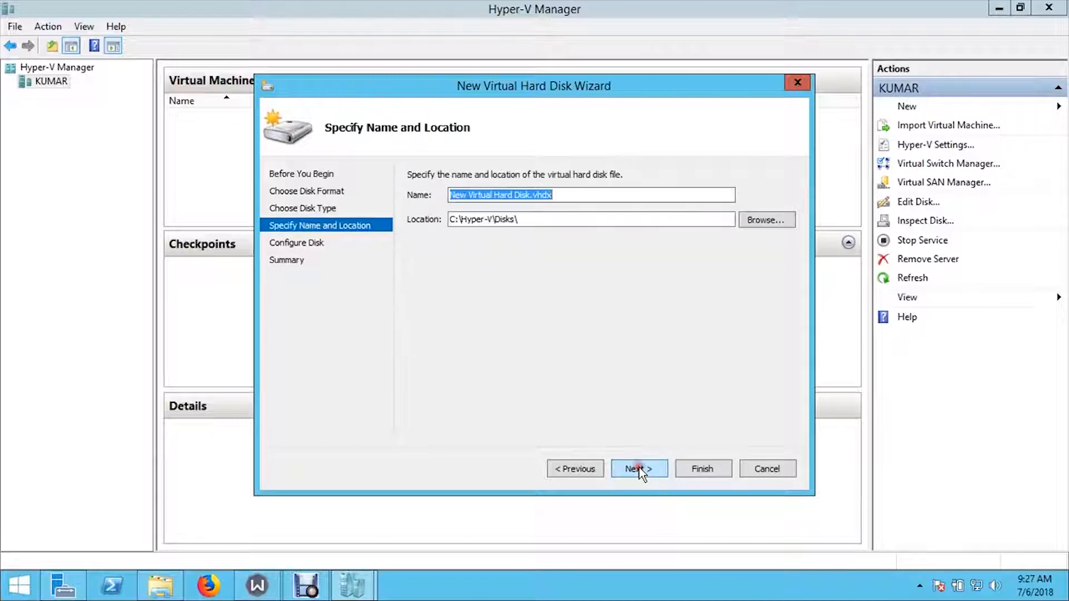
Name the new disk file "2012R2 Parent Hard Disk.vhdx", keep its location as C:\Hyper-V\Disks\, and continue to the disk configuration
click(489, 193)
drag(495, 194, 370, 191)
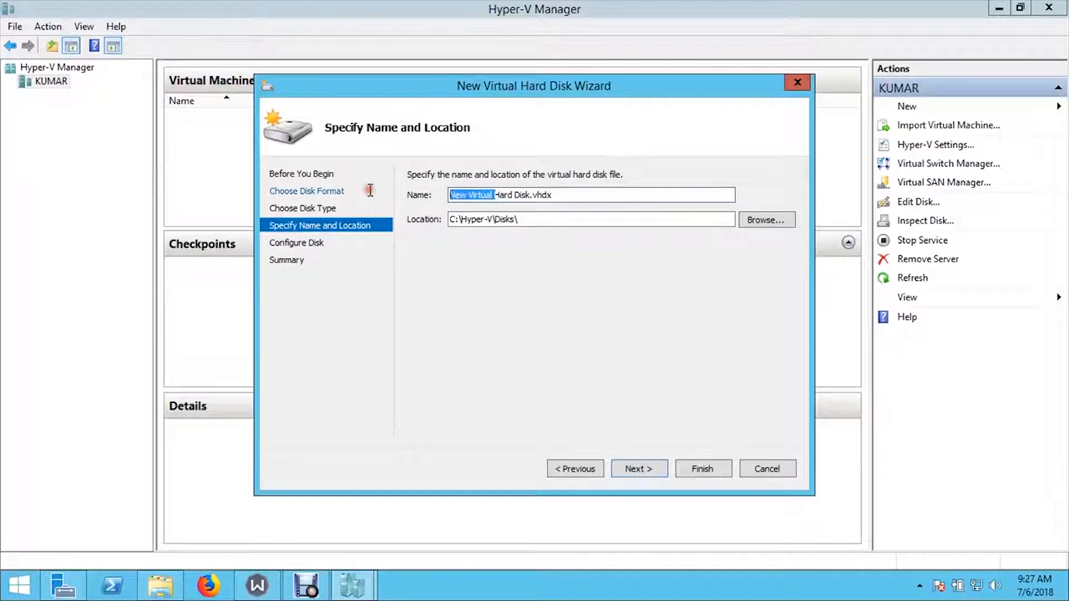
text(2012)
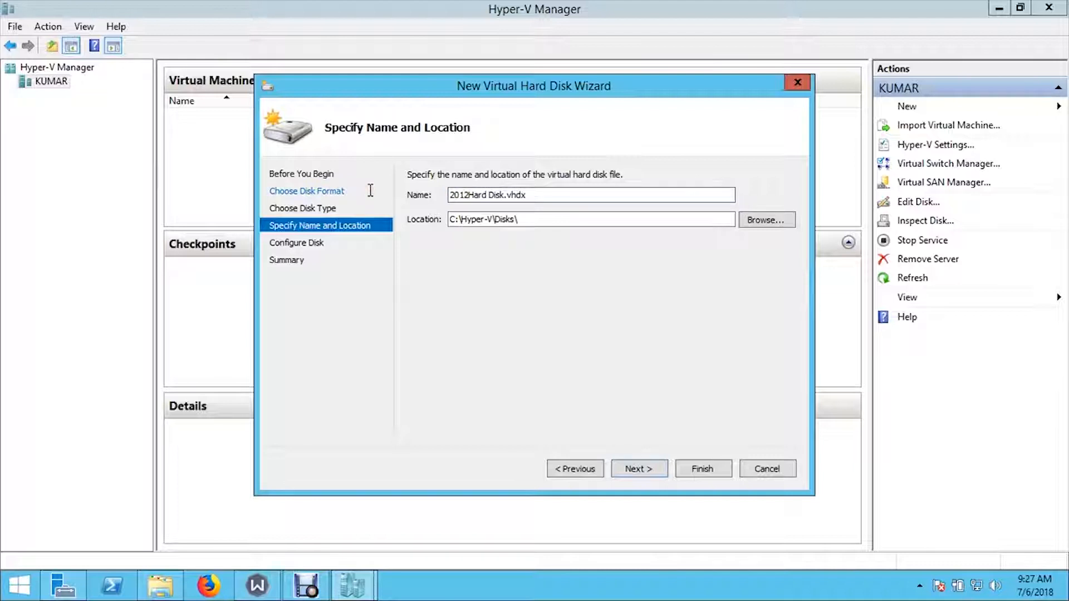
text(R2)
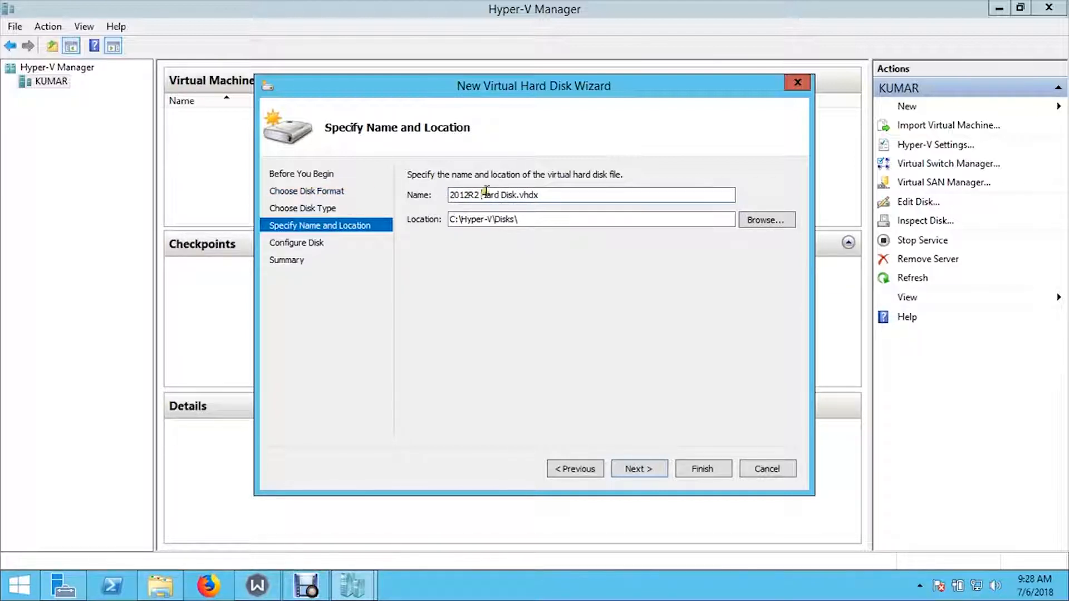
text( Parent)
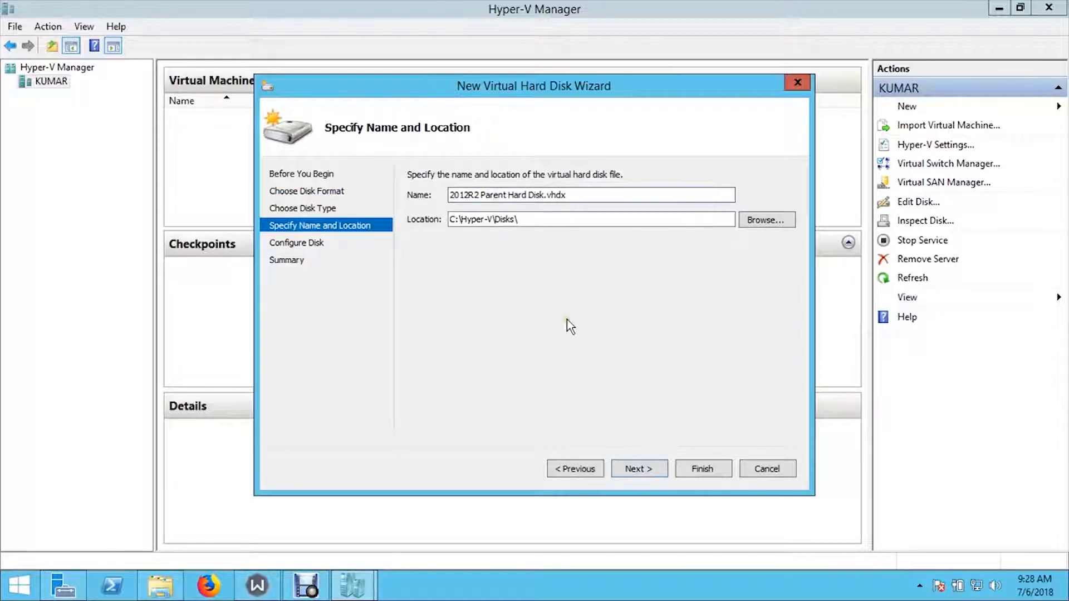
click(632, 469)
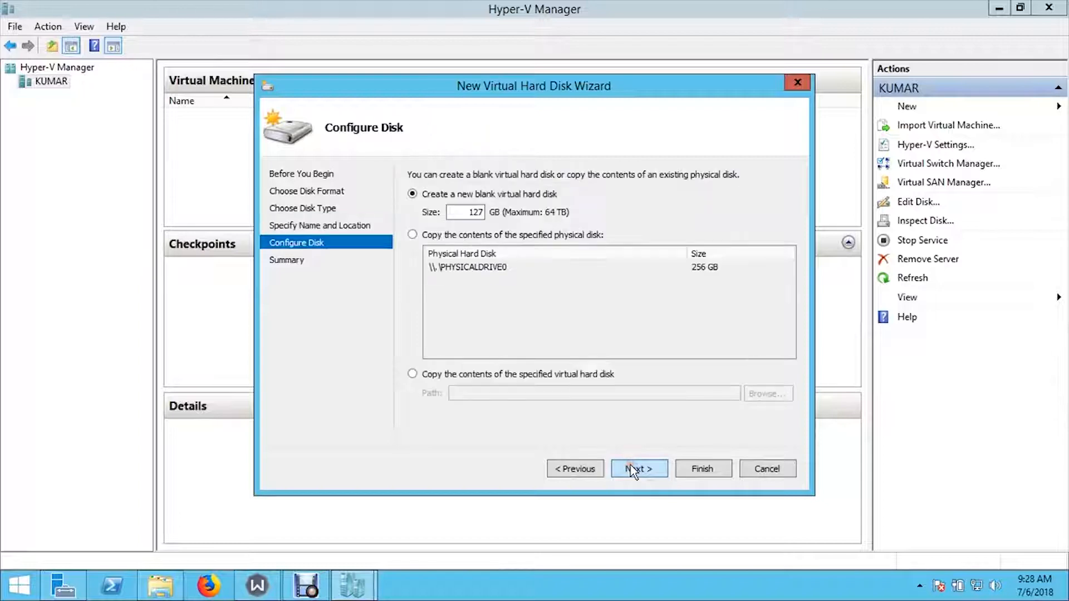
Set the new blank virtual hard disk's size to 50 GB and finish creating the VHDX disk
click(473, 212)
drag(472, 212, 553, 204)
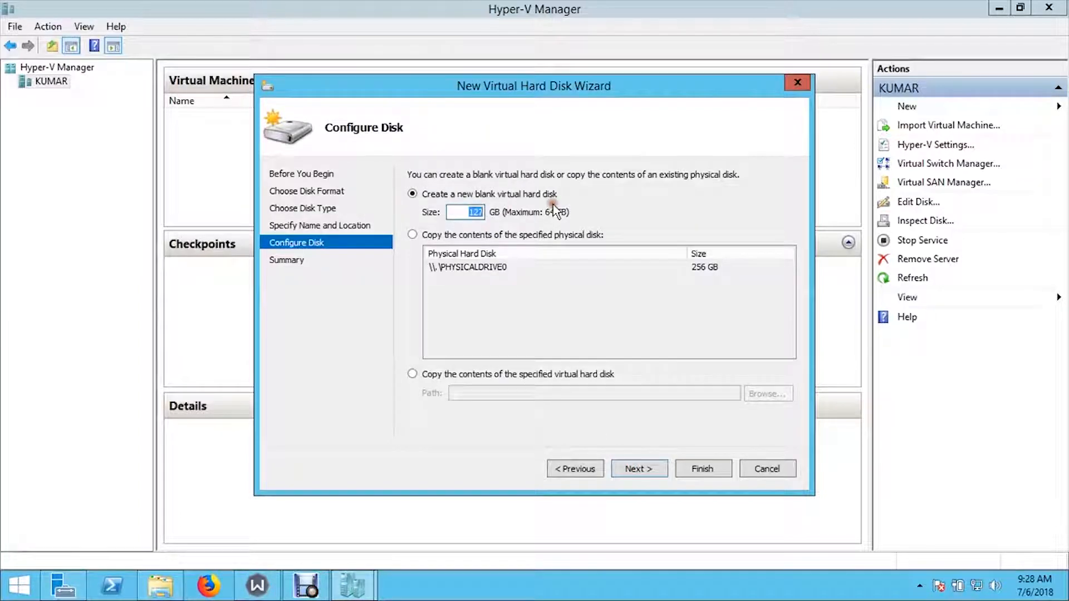
text(50)
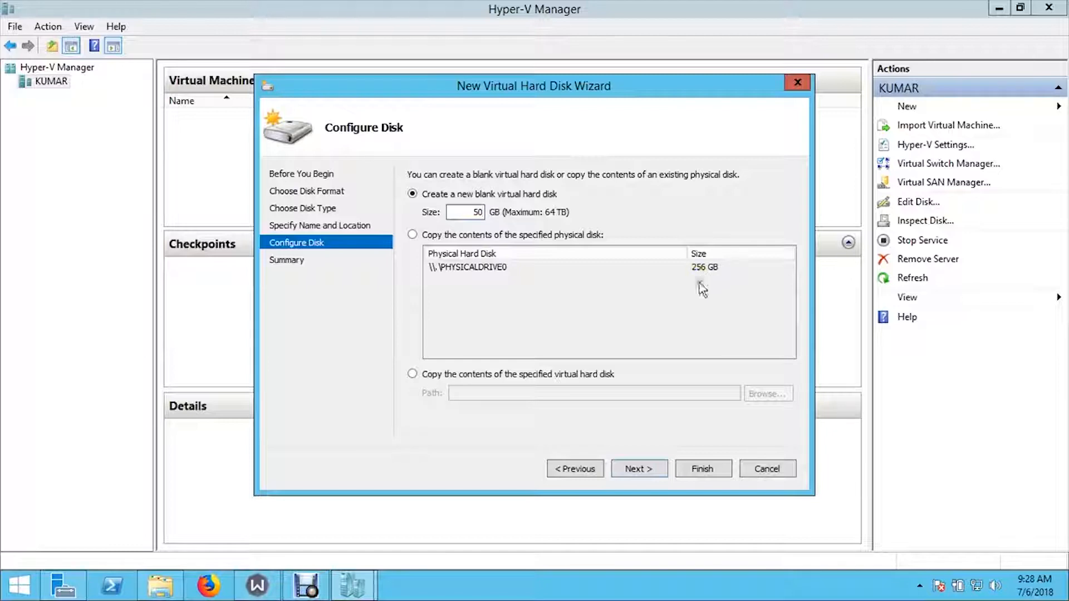
click(643, 471)
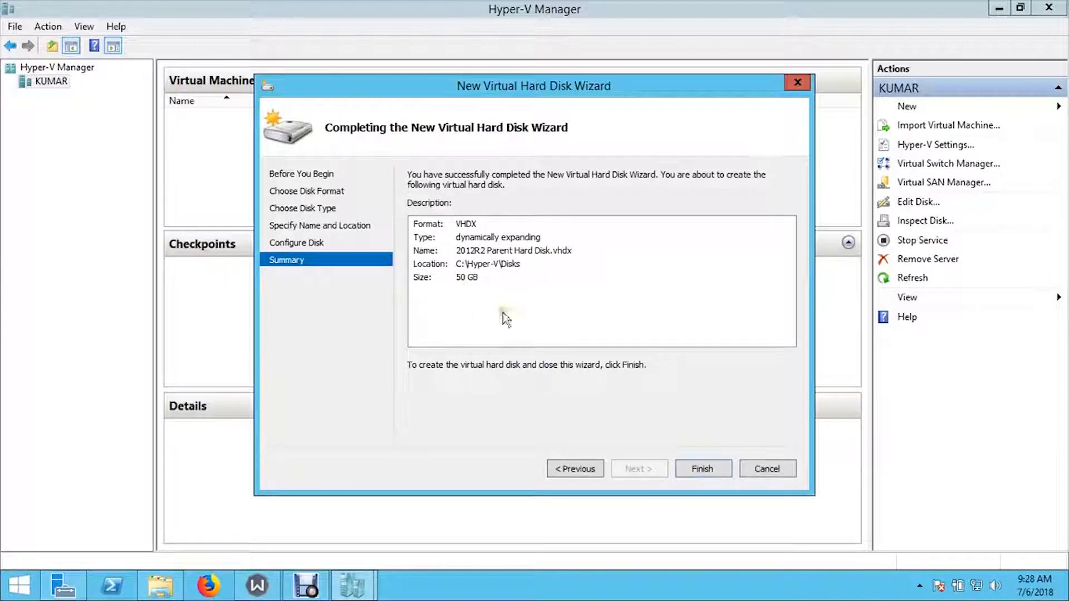
click(714, 468)
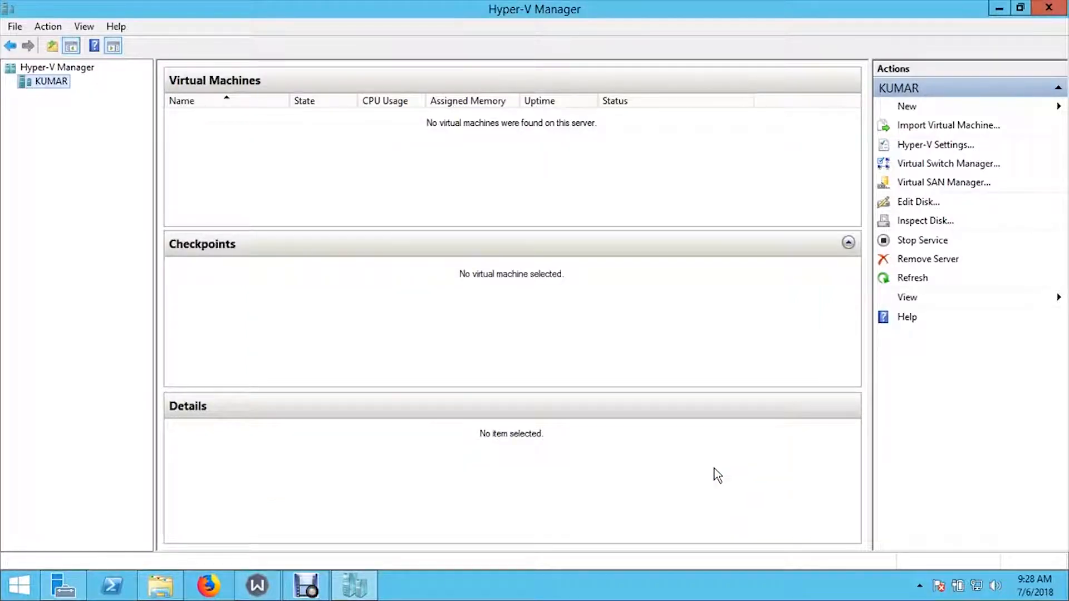
Start creating a new virtual machine on the server and name it "Parent 2012 R2 Virtual Machine"
click(941, 110)
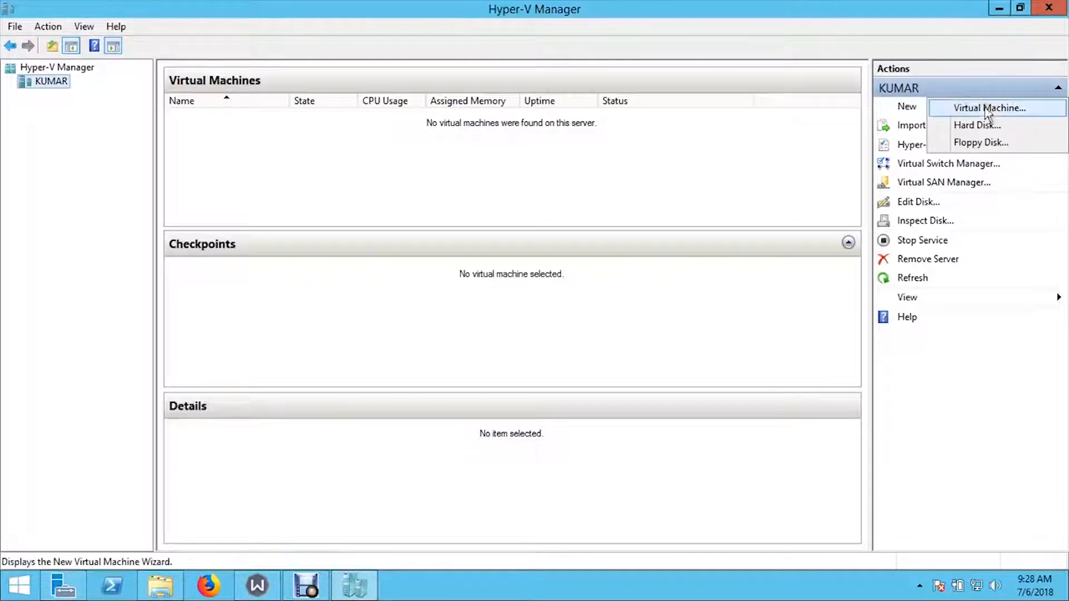
click(989, 108)
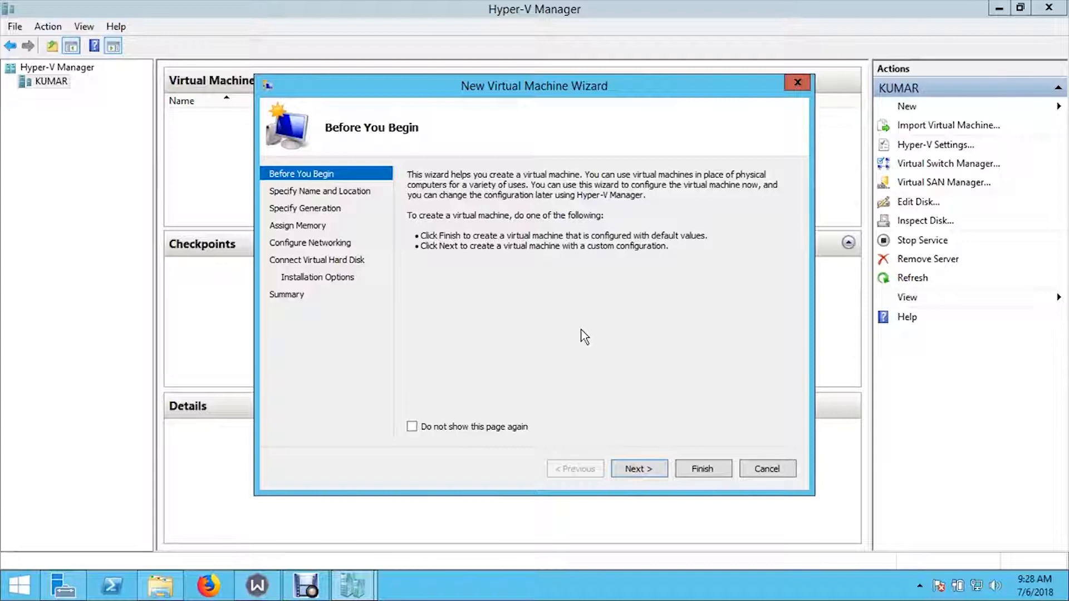
click(646, 468)
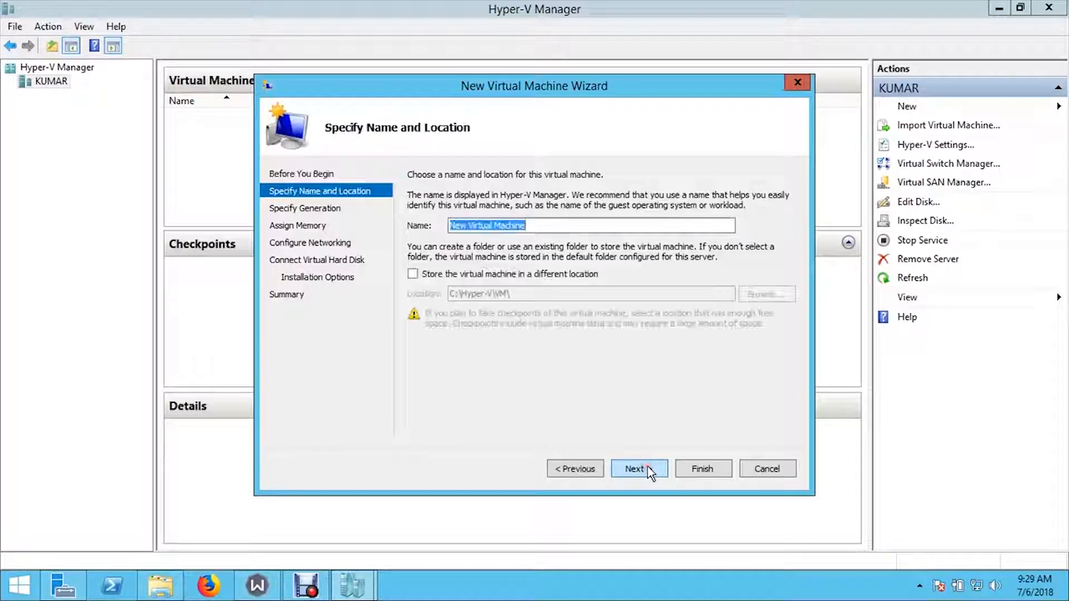
click(532, 227)
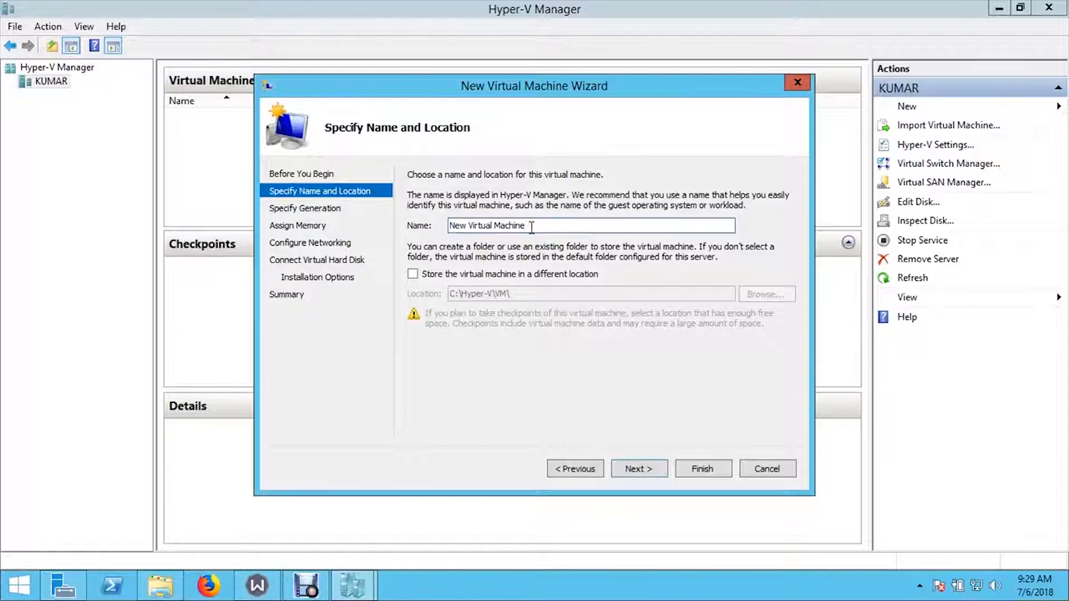
key(shift+Home)
key(Right)
key(Right)
key(Right)
key(Right)
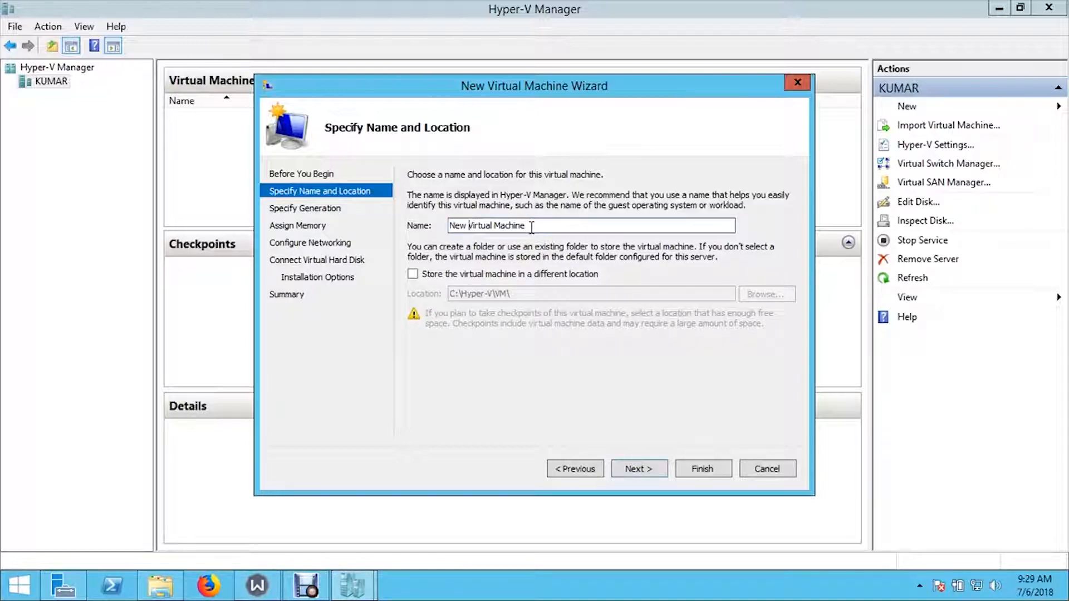
key(BackSpace)
key(BackSpace)
key(BackSpace)
key(BackSpace)
text(Pa)
text(rent 20)
text(12 )
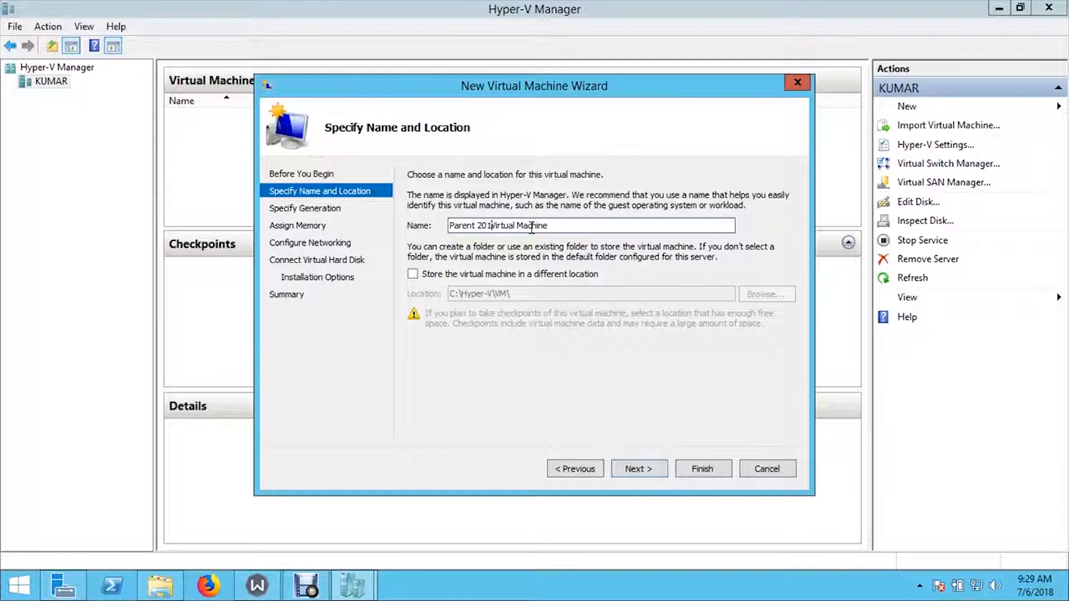
text(R)
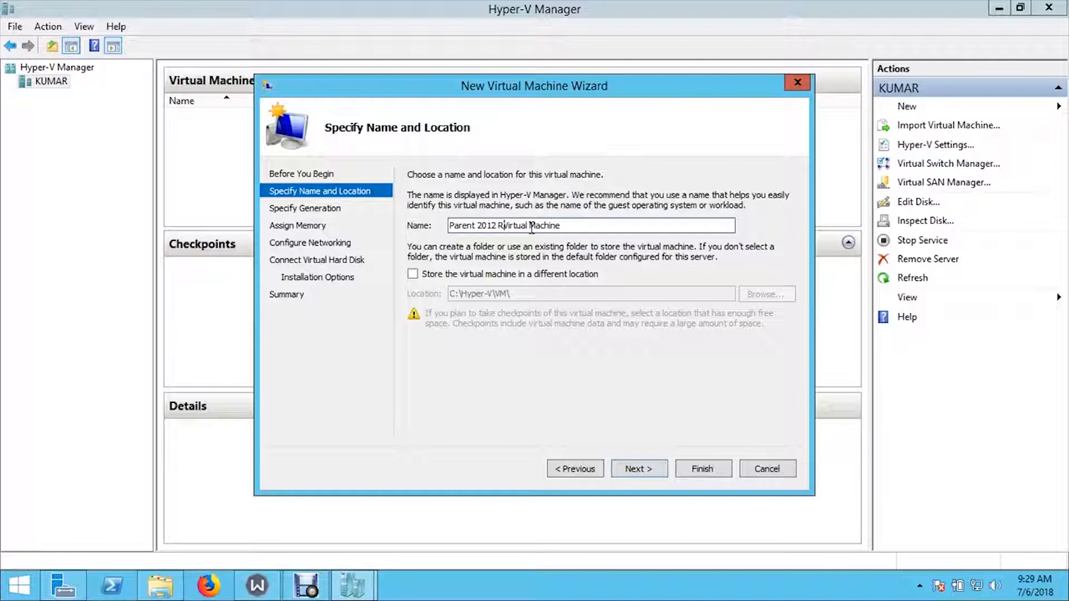
text(2)
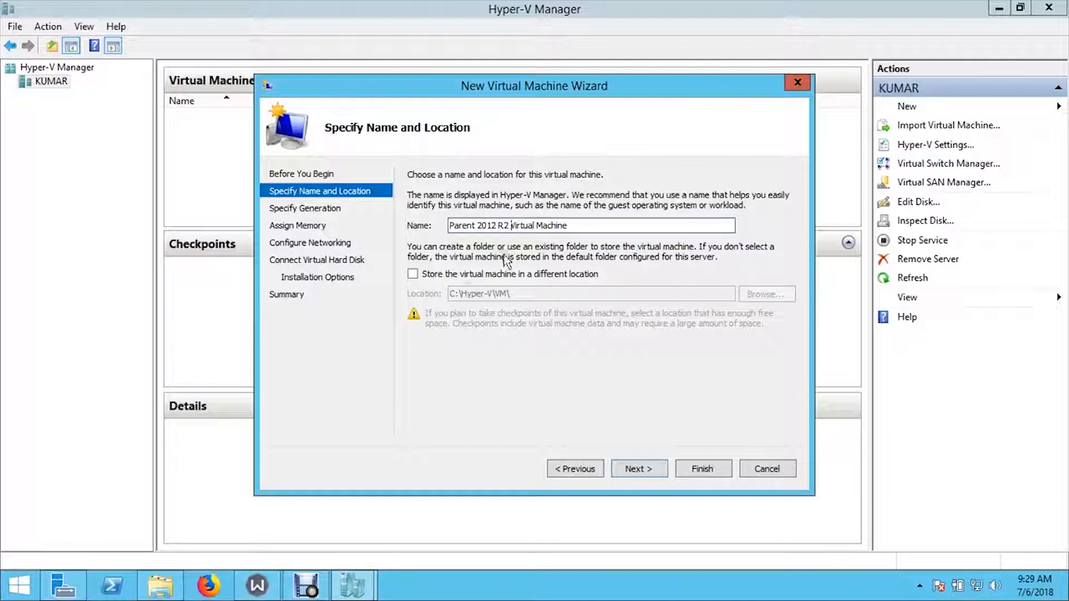
Keep the virtual machine in the default location C:\Hyper-V\VM\ and choose Generation 2
click(453, 273)
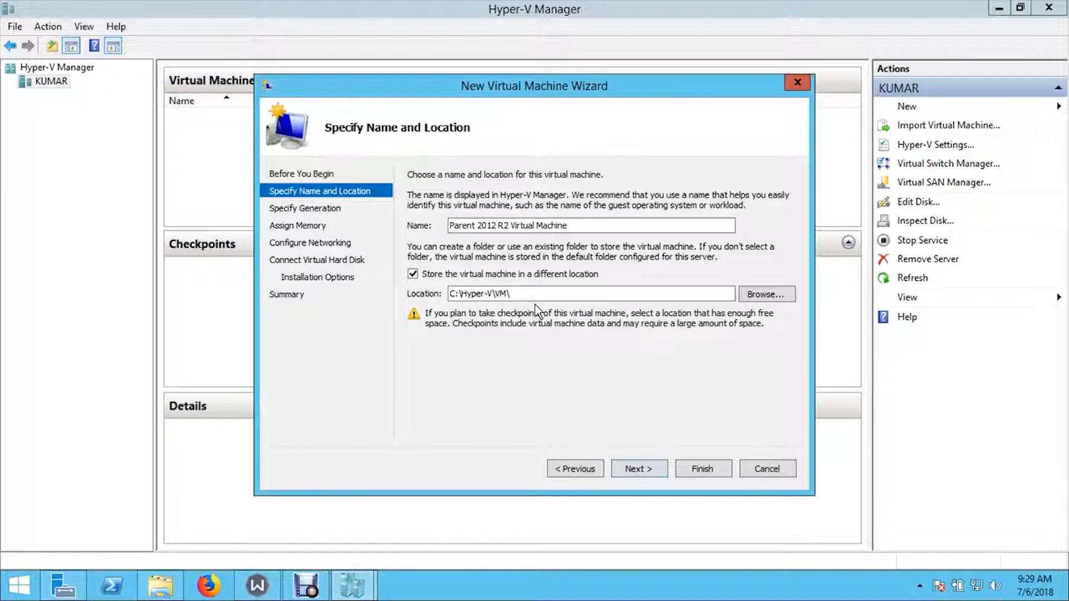
click(524, 275)
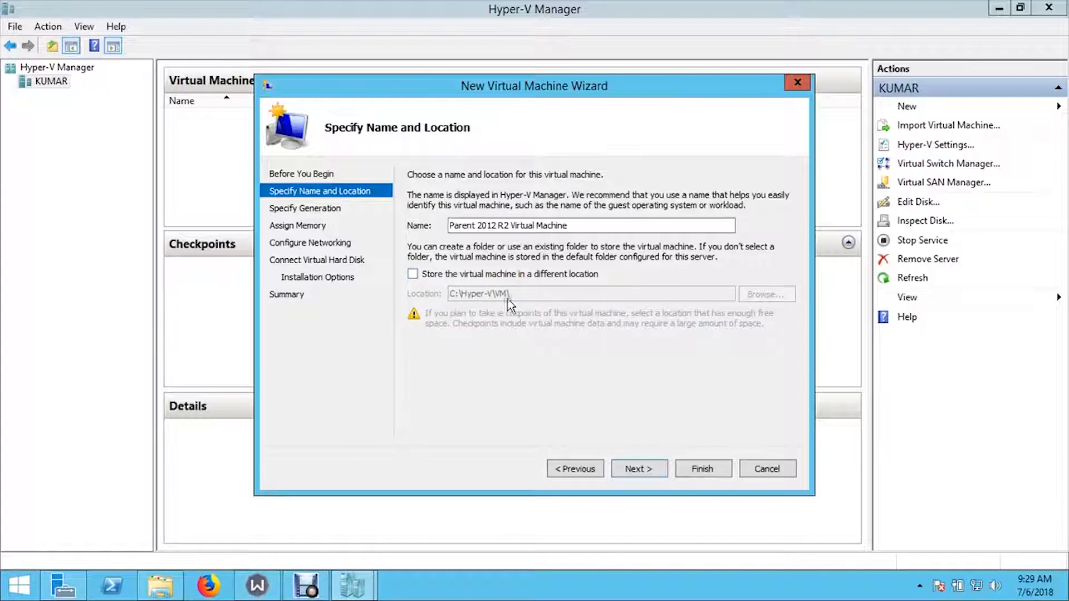
click(648, 473)
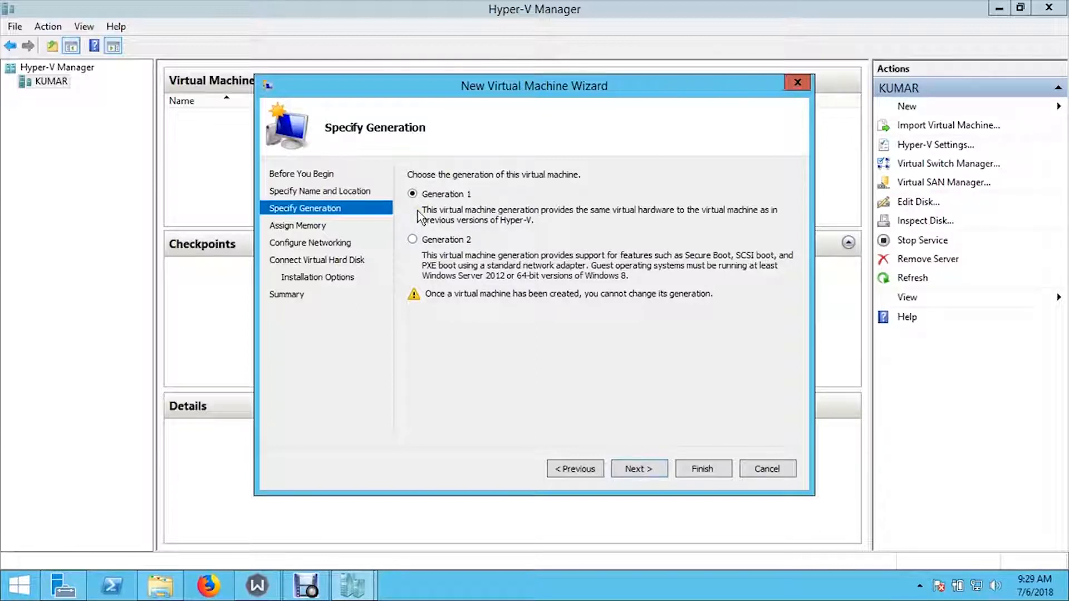
click(425, 240)
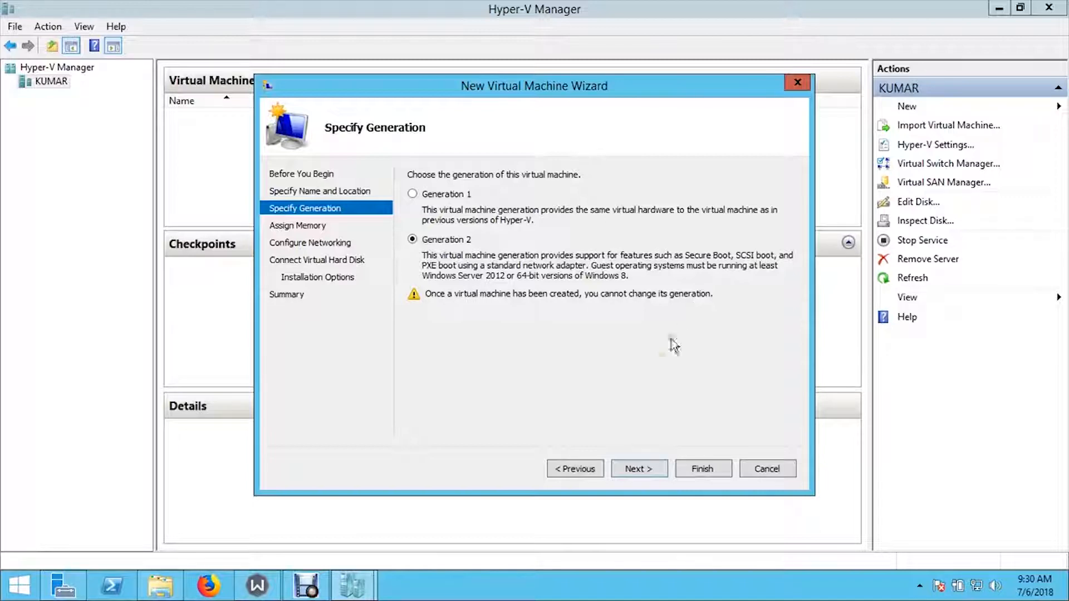
click(648, 466)
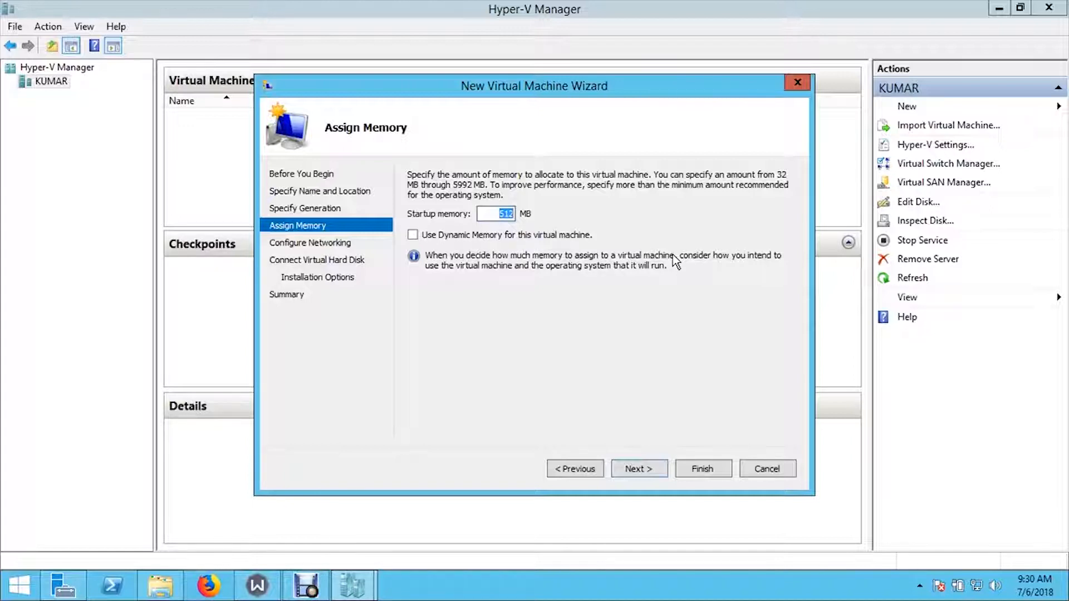
Set the virtual machine's startup memory to 2048 MB and connect its network adapter to External Switch
text(2048)
click(662, 467)
click(655, 466)
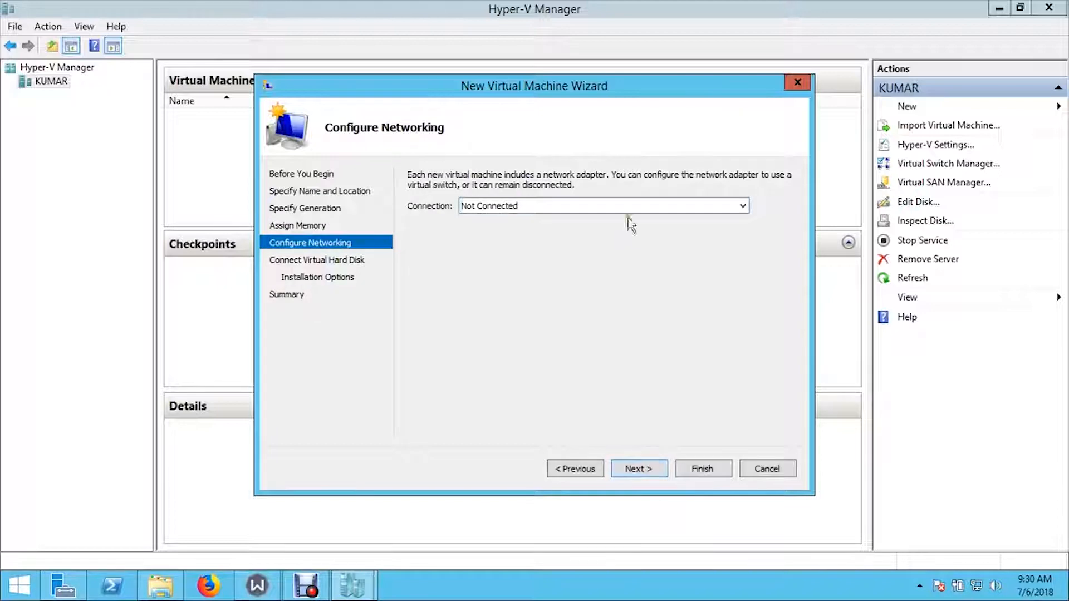
click(632, 210)
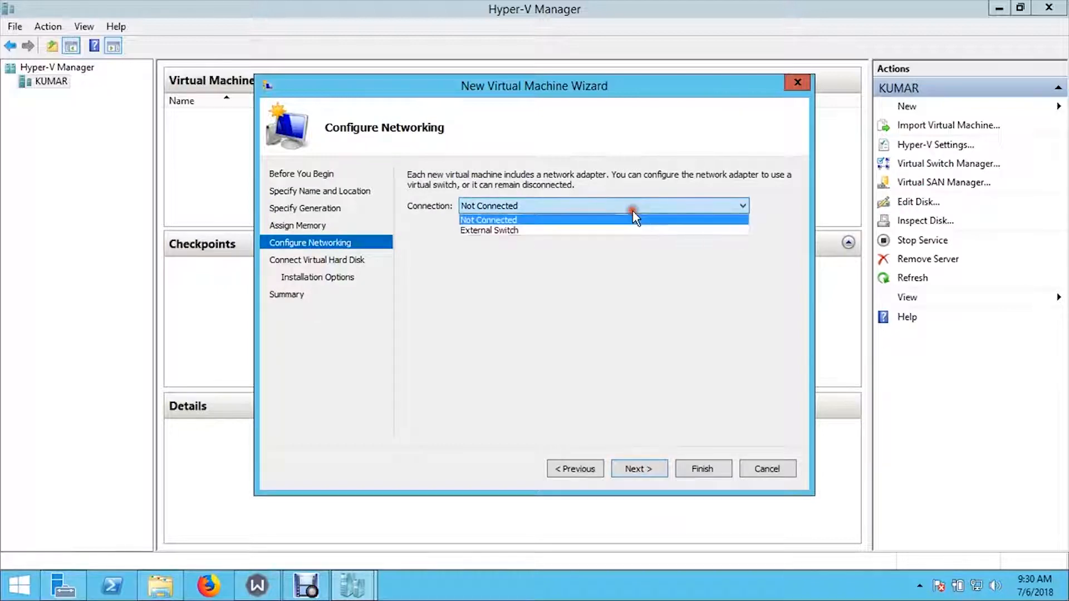
click(548, 231)
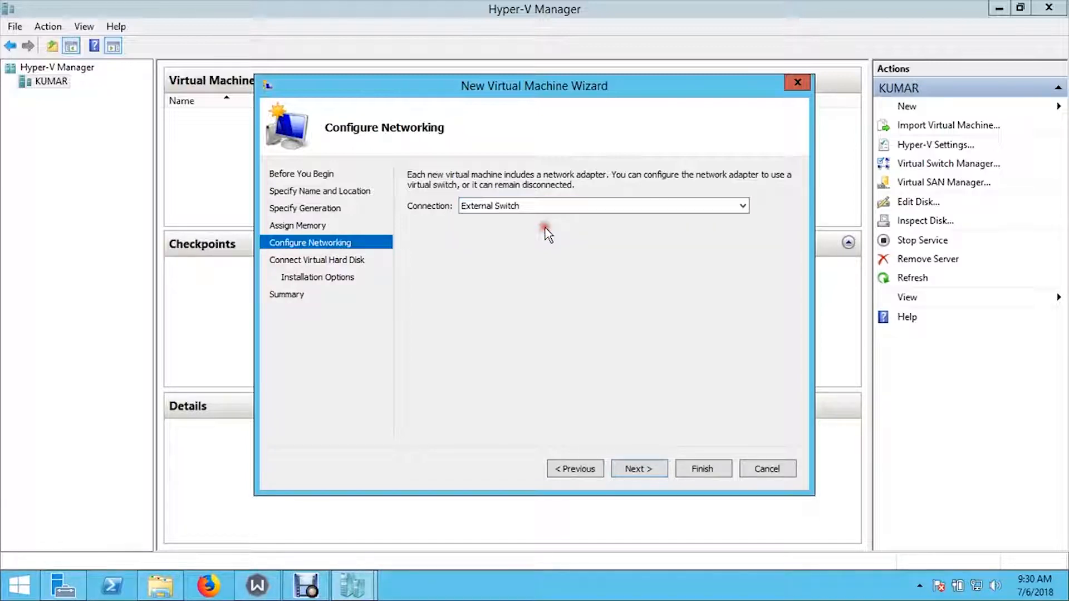
click(636, 472)
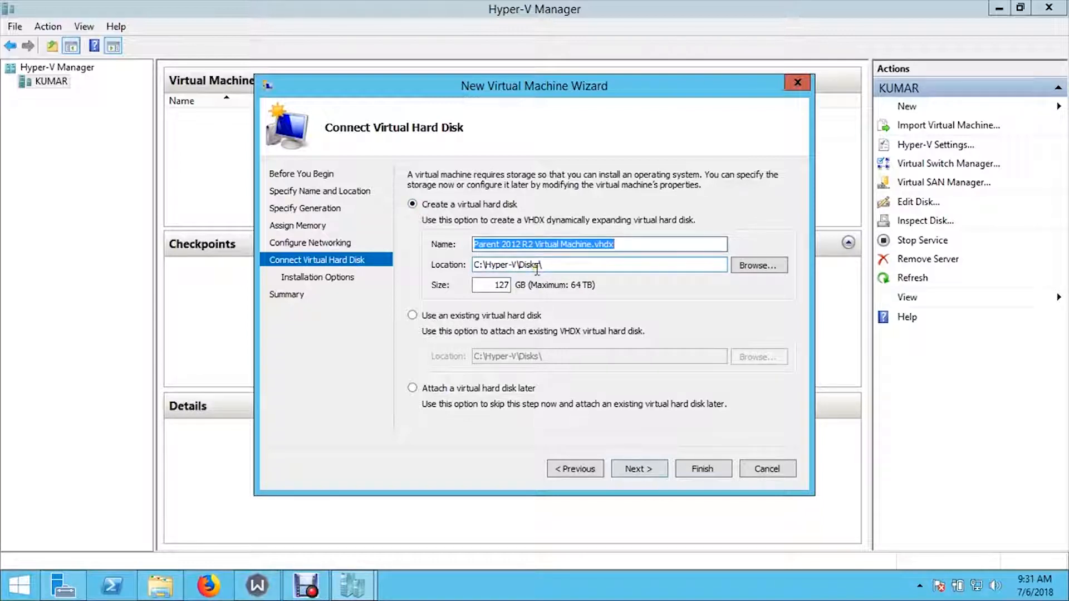
Attach the existing virtual hard disk C:\Hyper-V\Disks\2012R2 Parent Hard Disk.vhdx and continue to the summary
click(469, 317)
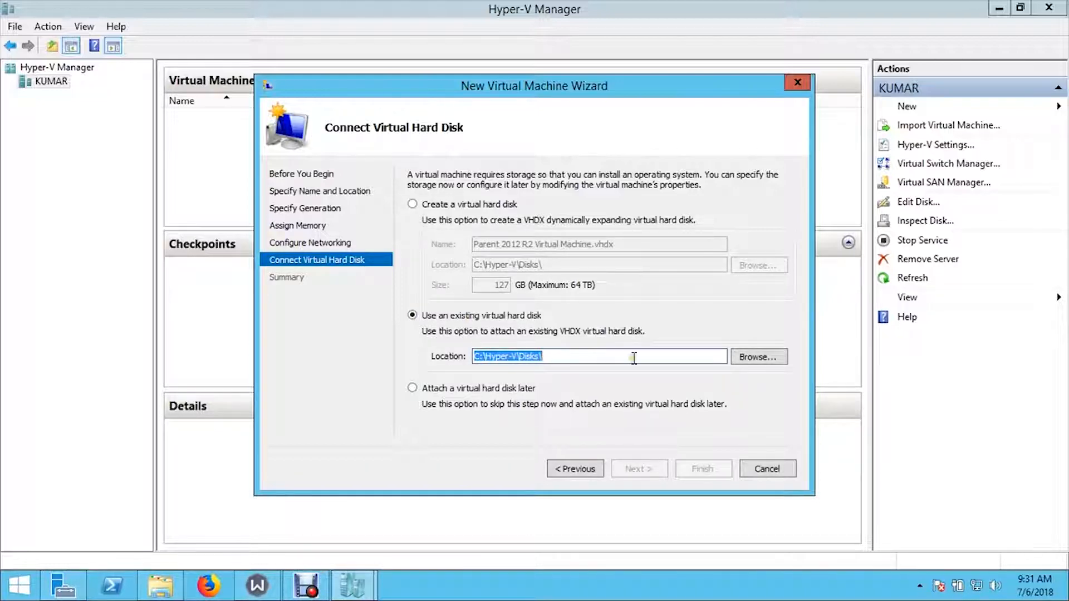
click(757, 359)
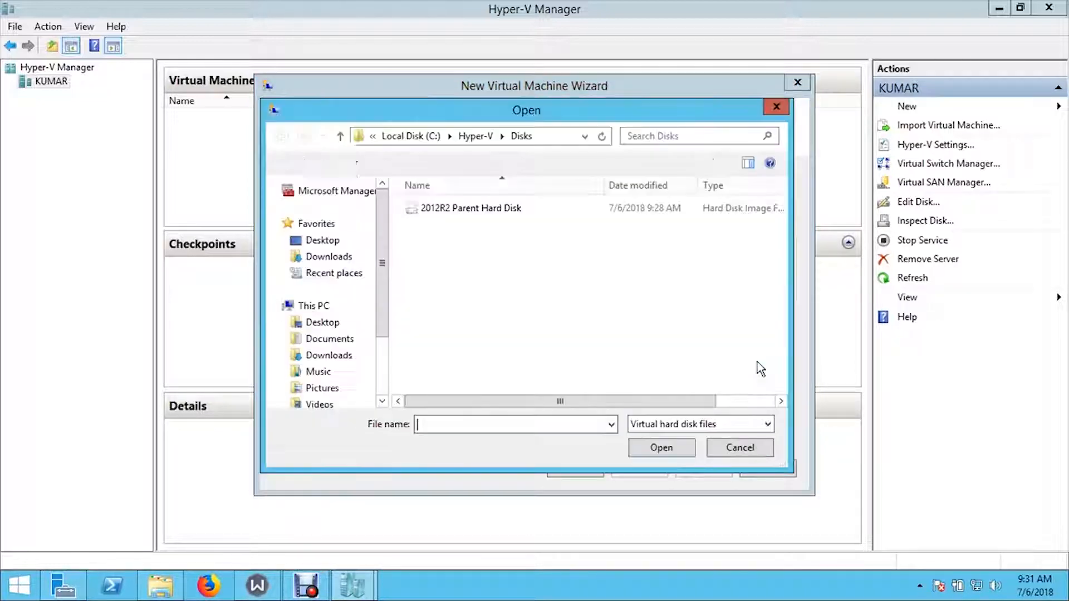
click(474, 210)
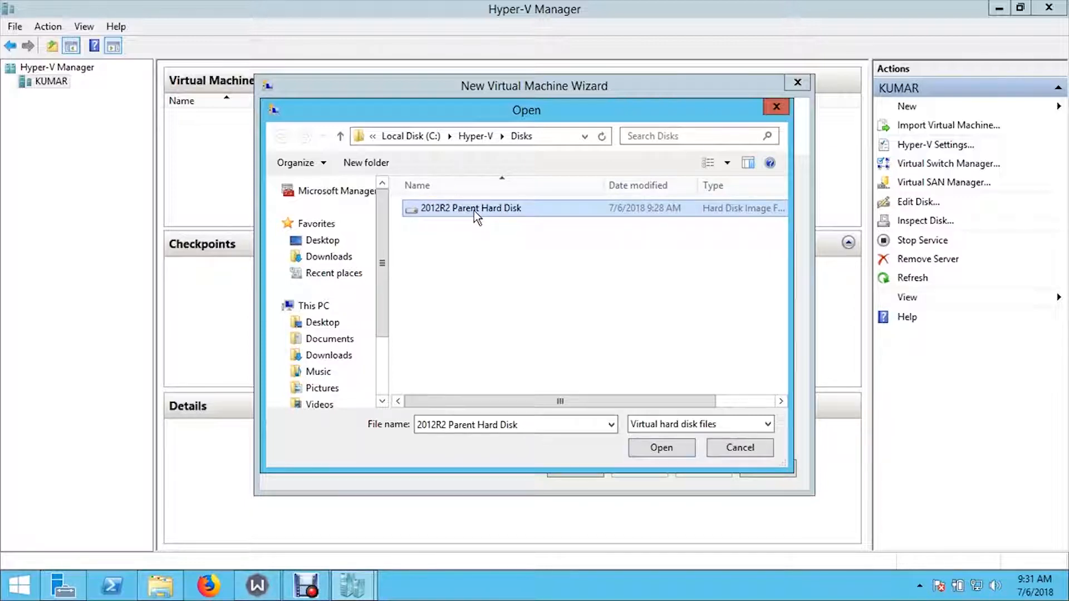
click(653, 450)
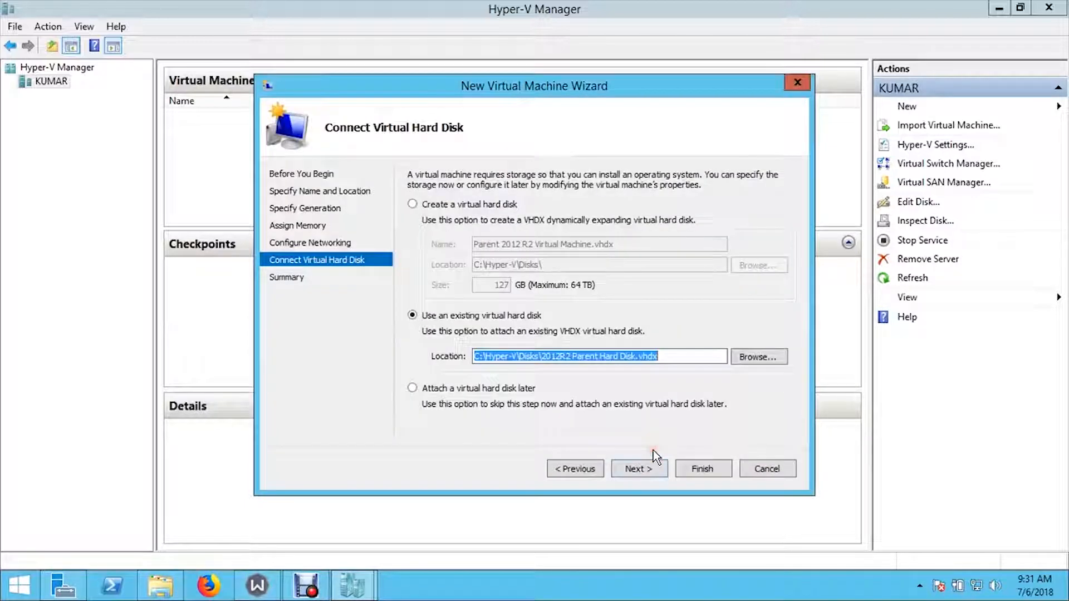
click(655, 469)
Finish creating the virtual machine and widen the Name column of the virtual machine list to fit its full name
click(523, 264)
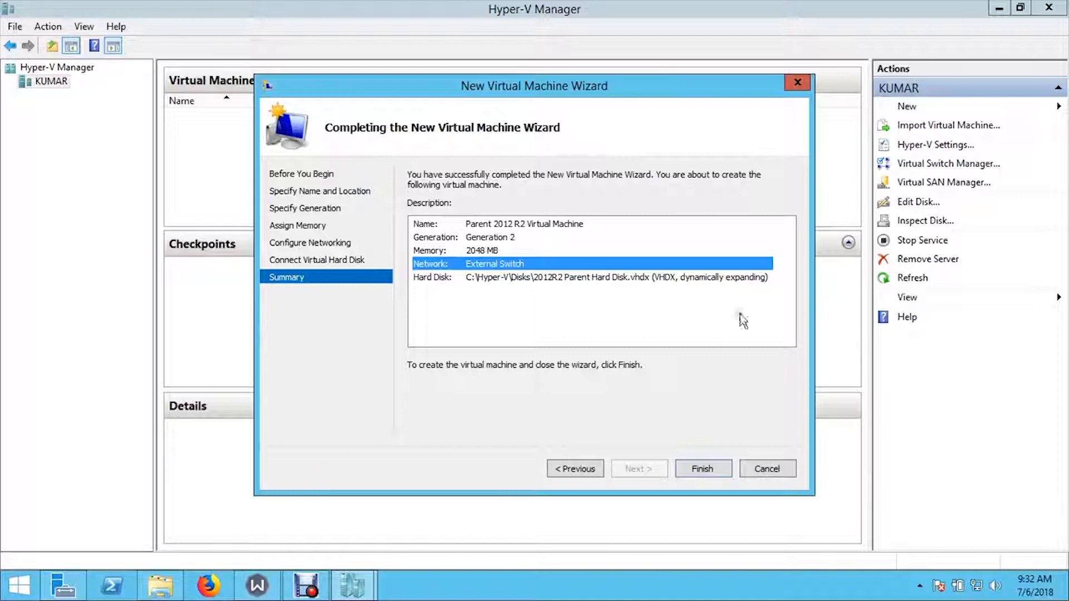
click(702, 471)
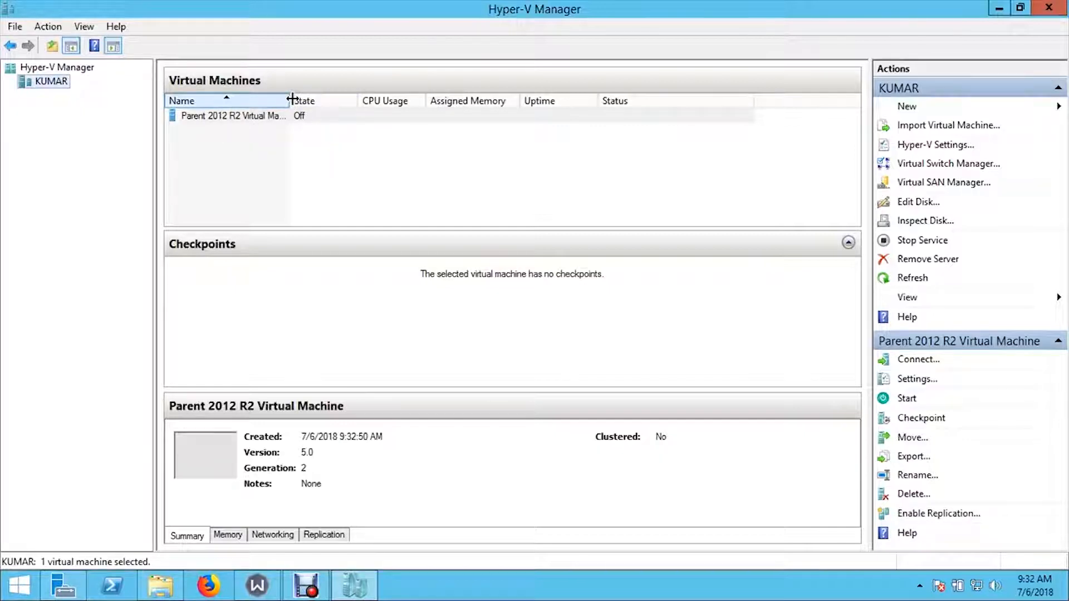
mouse_move(291, 100)
mouse_down()
mouse_move(381, 100)
mouse_move(310, 100)
mouse_up()
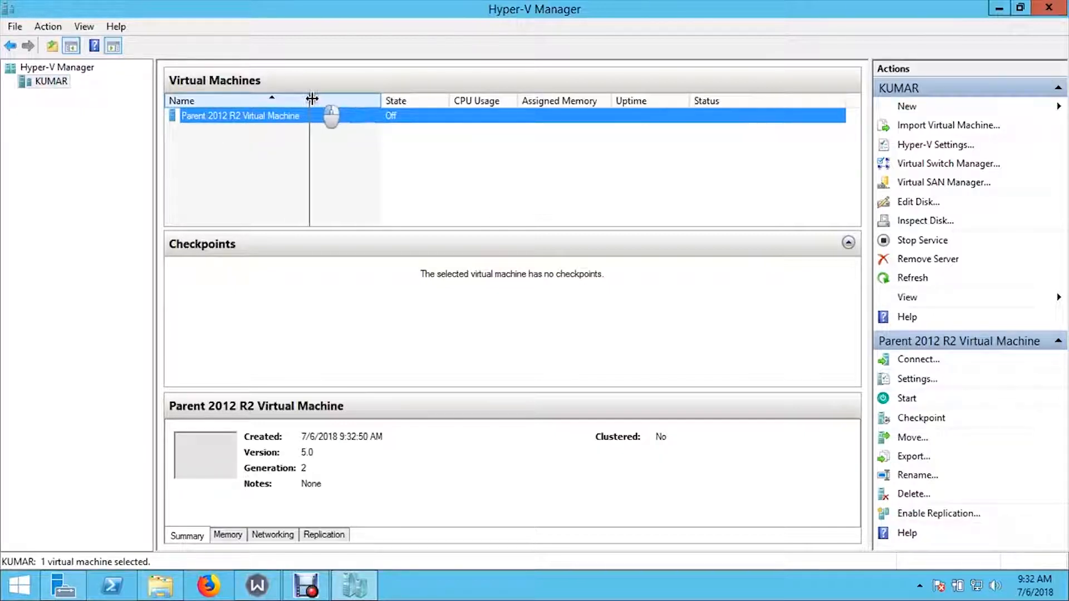
Start a new virtual machine on the server, name it Parent Win7 Virtual Machine and keep it as Generation 1
click(909, 107)
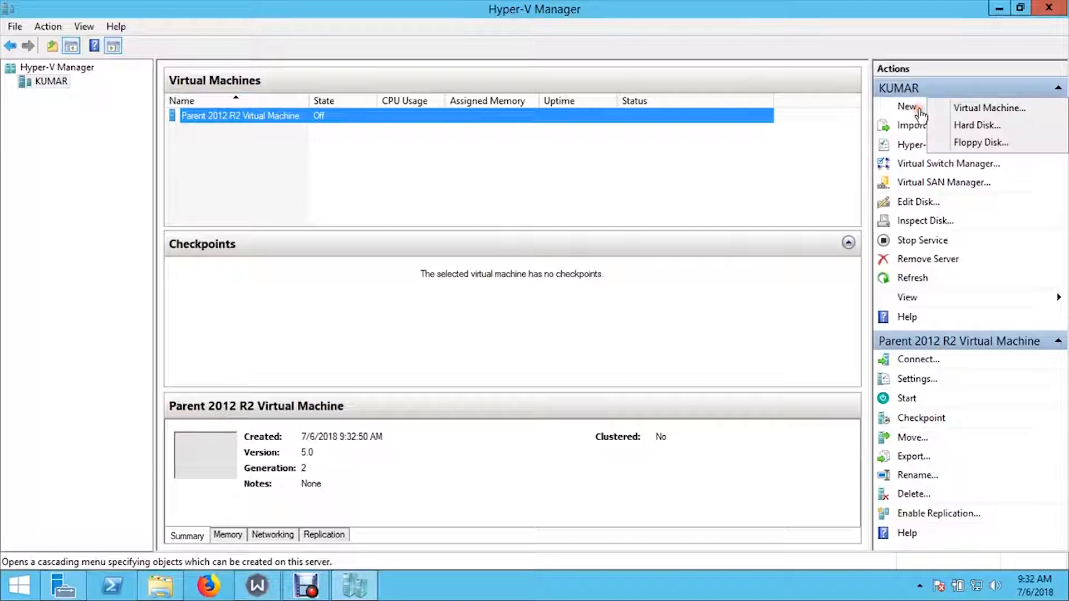
click(958, 112)
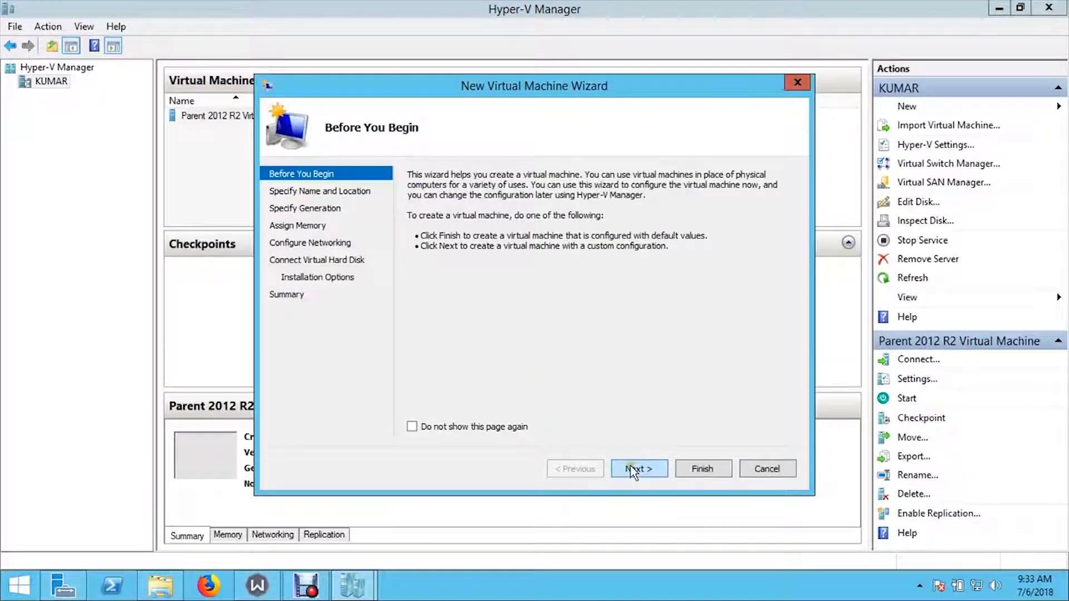
click(637, 469)
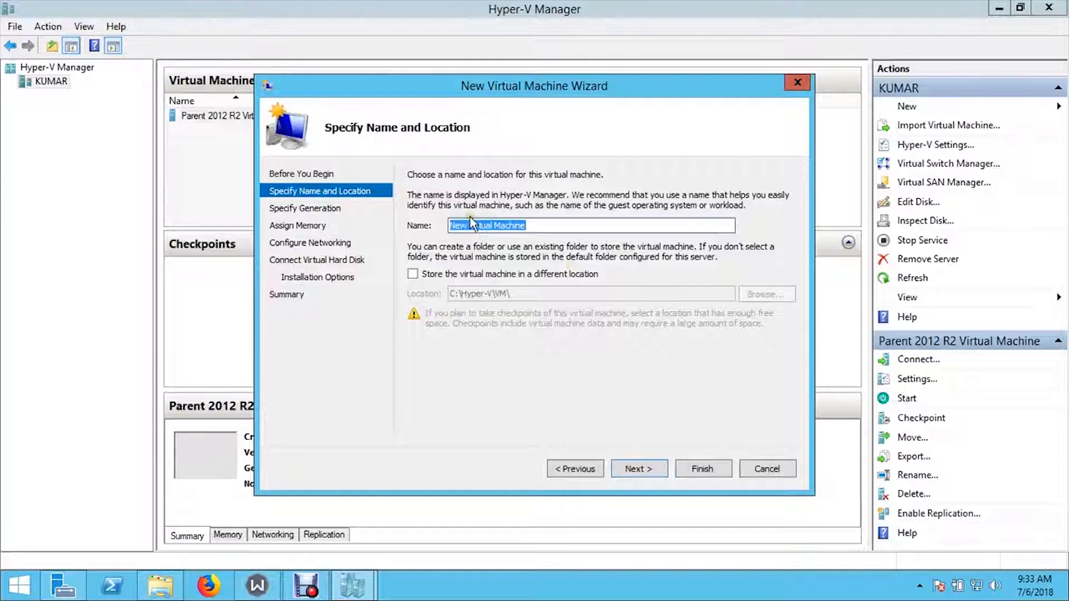
drag(469, 225, 404, 223)
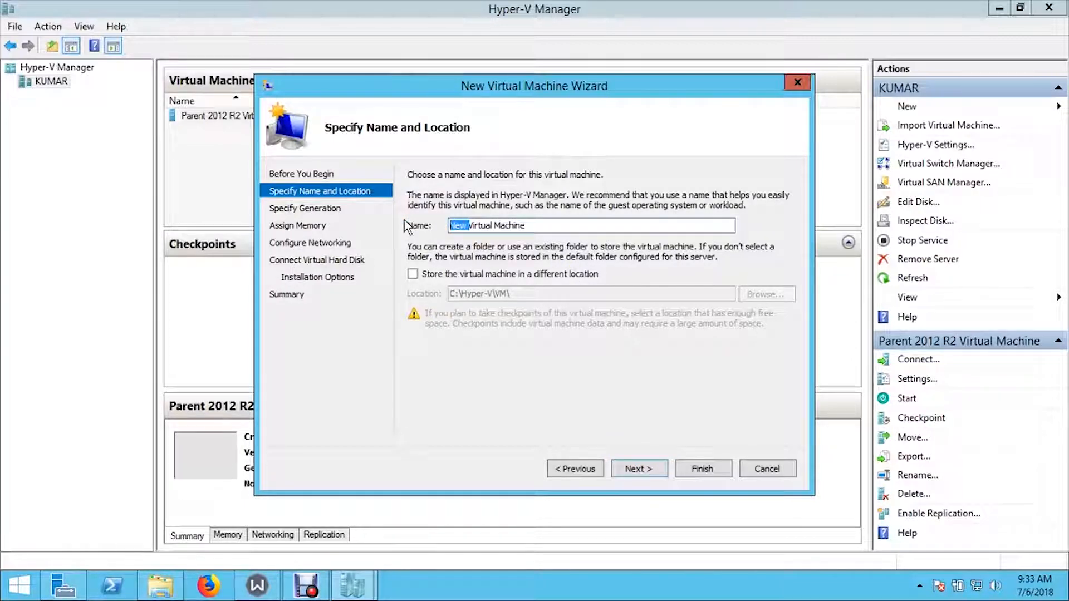
text(Parent )
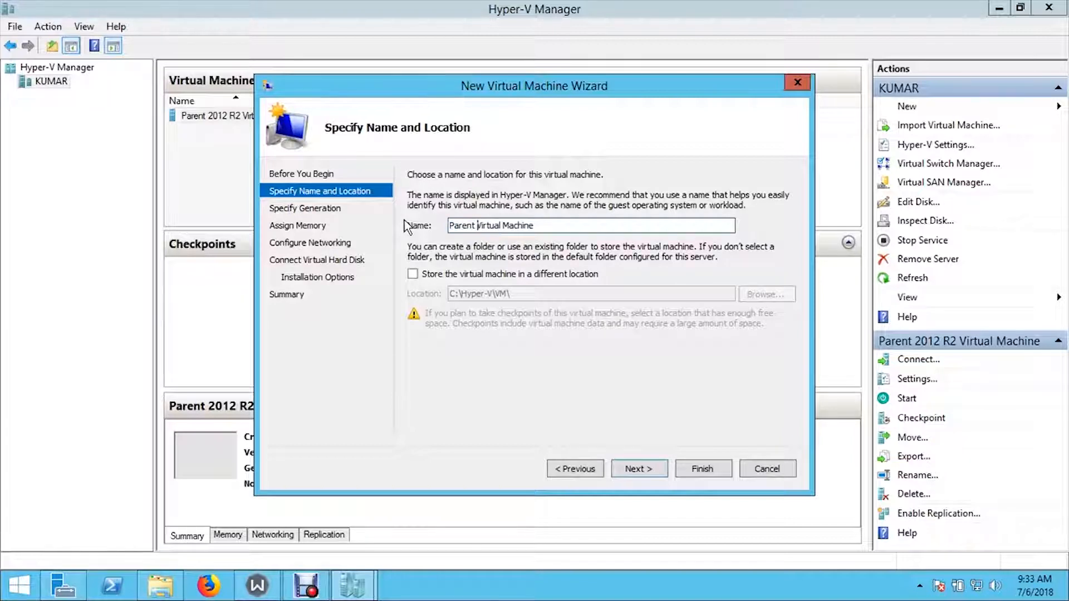
text(Win7)
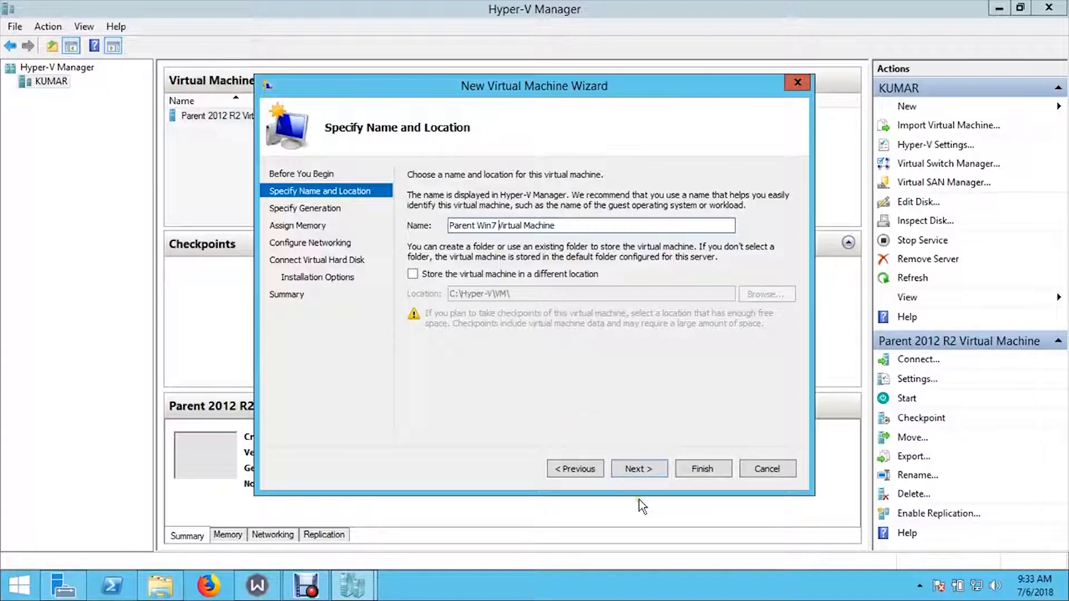
click(642, 471)
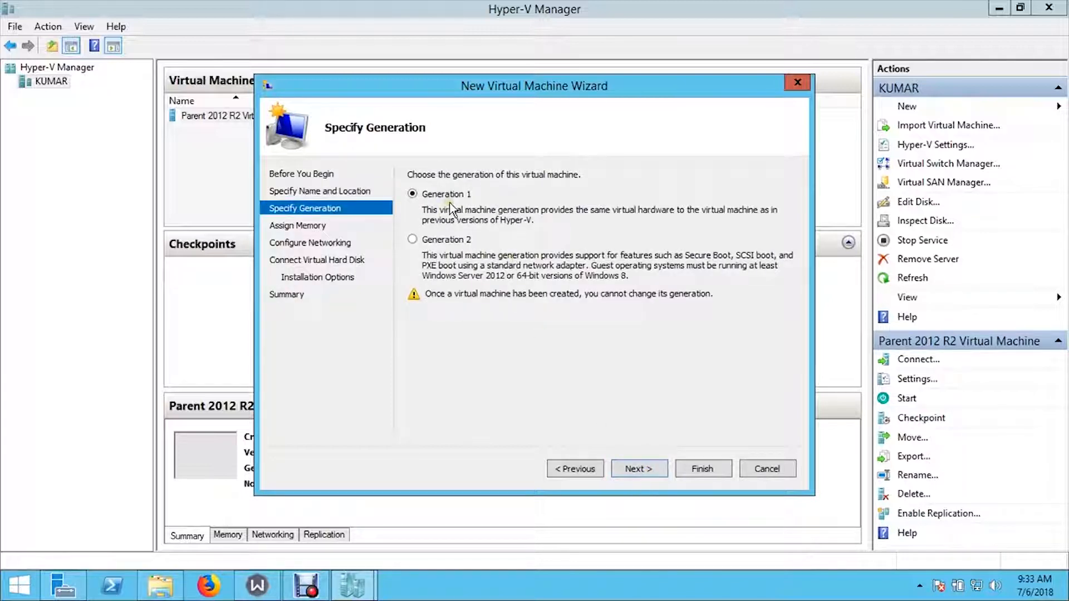
click(631, 470)
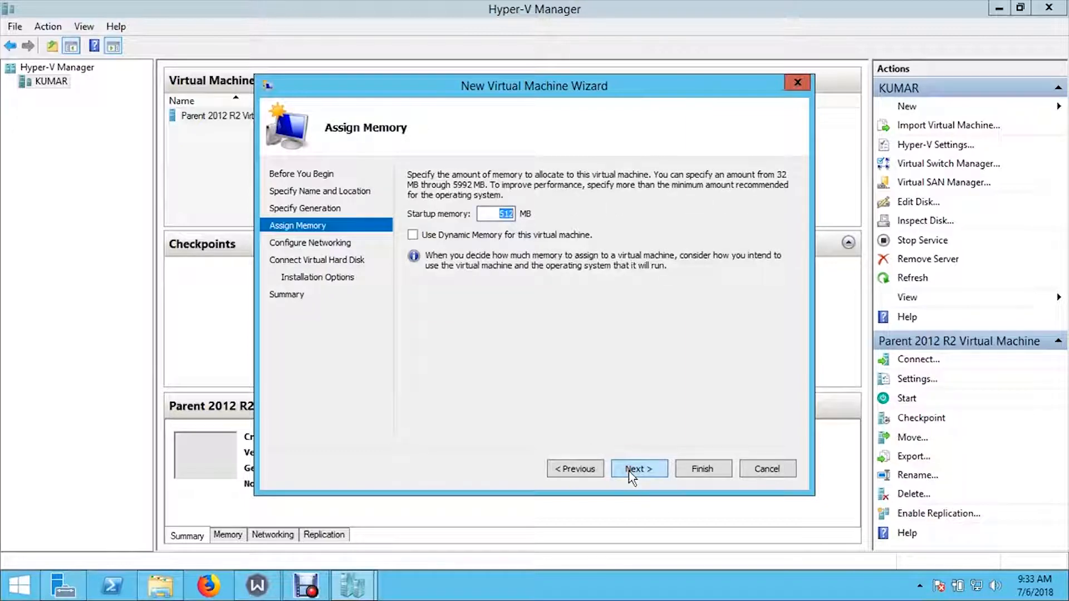
Set the new virtual machine's startup memory to 2048 MB and connect its network adapter to External Switch
text(2048)
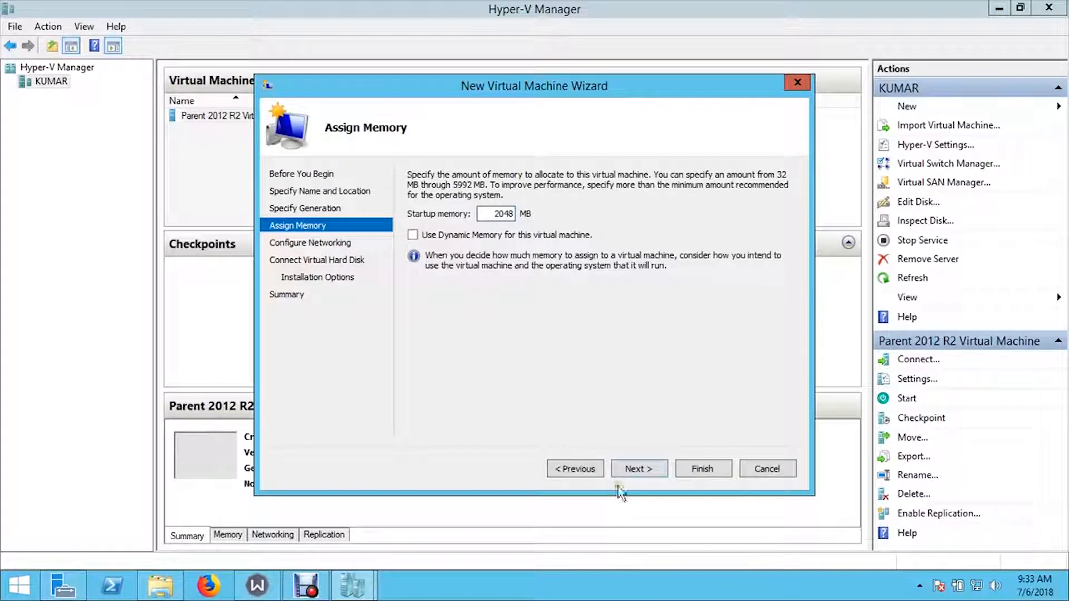
click(645, 473)
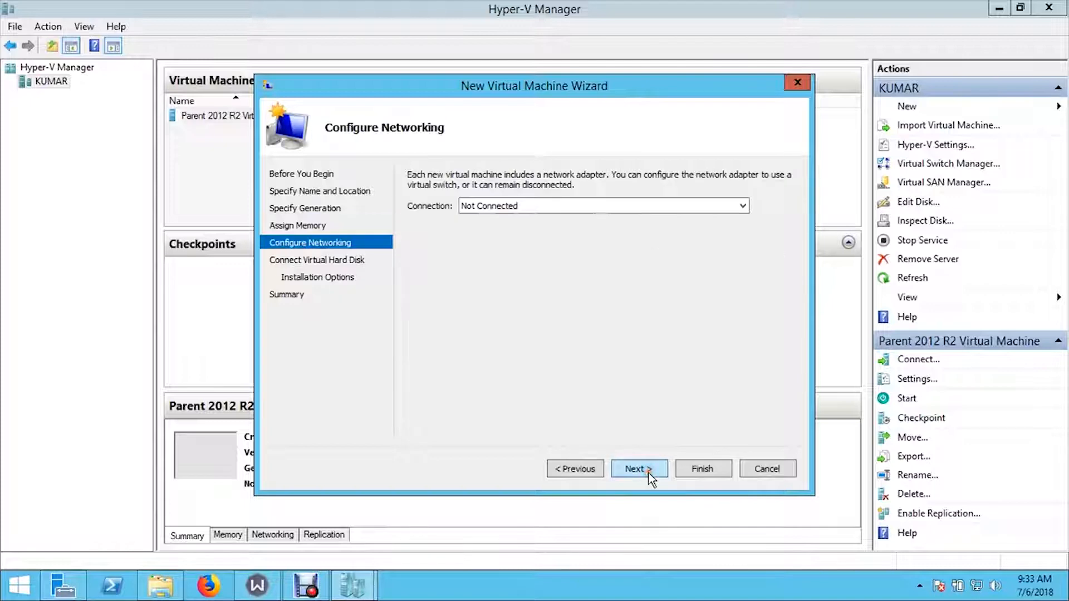
click(638, 206)
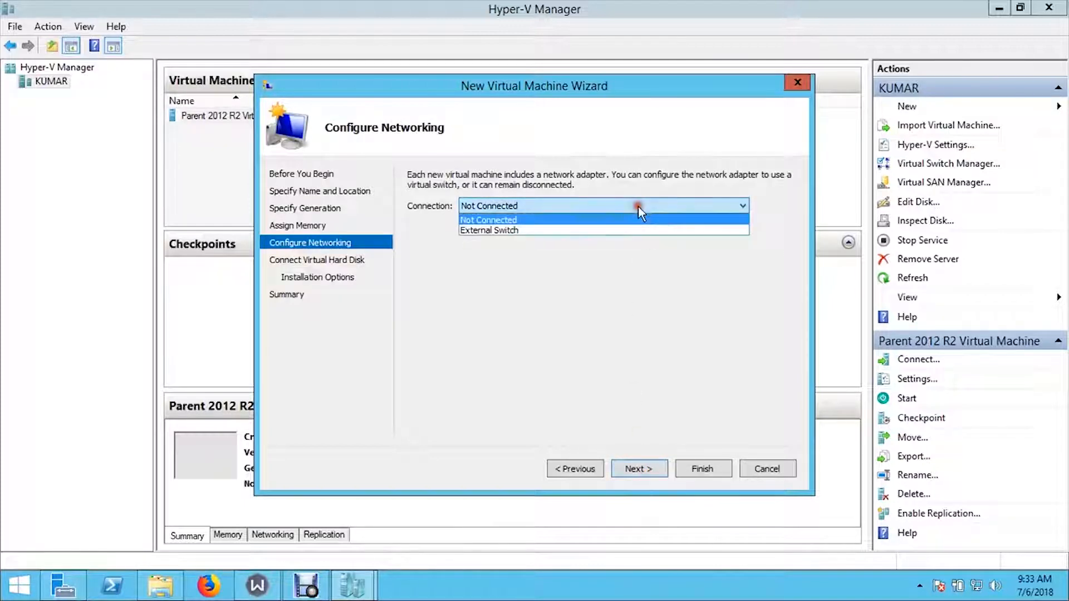
click(583, 231)
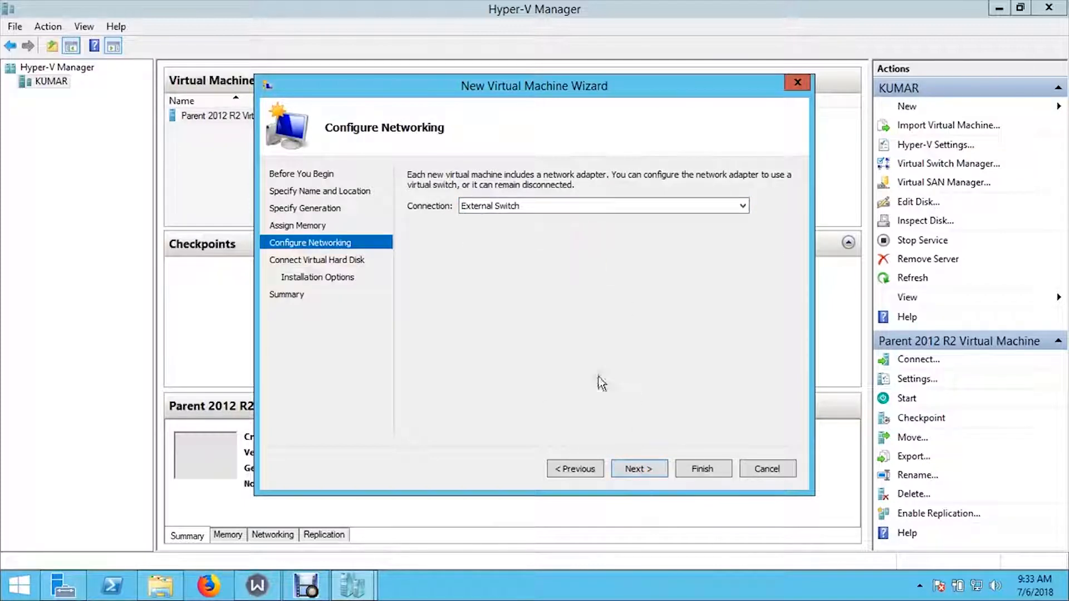
click(640, 471)
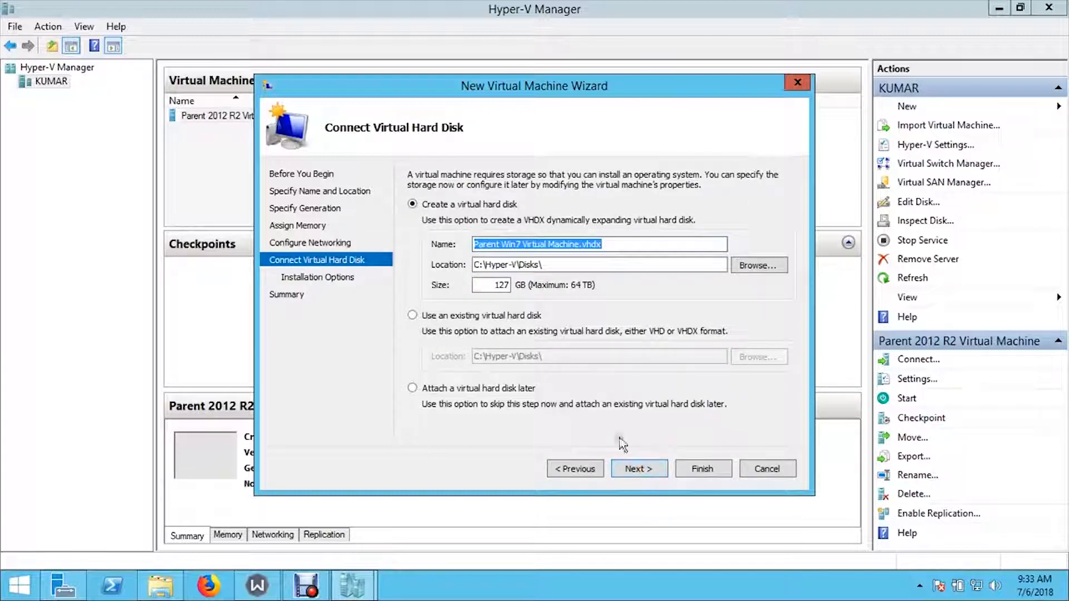
click(465, 320)
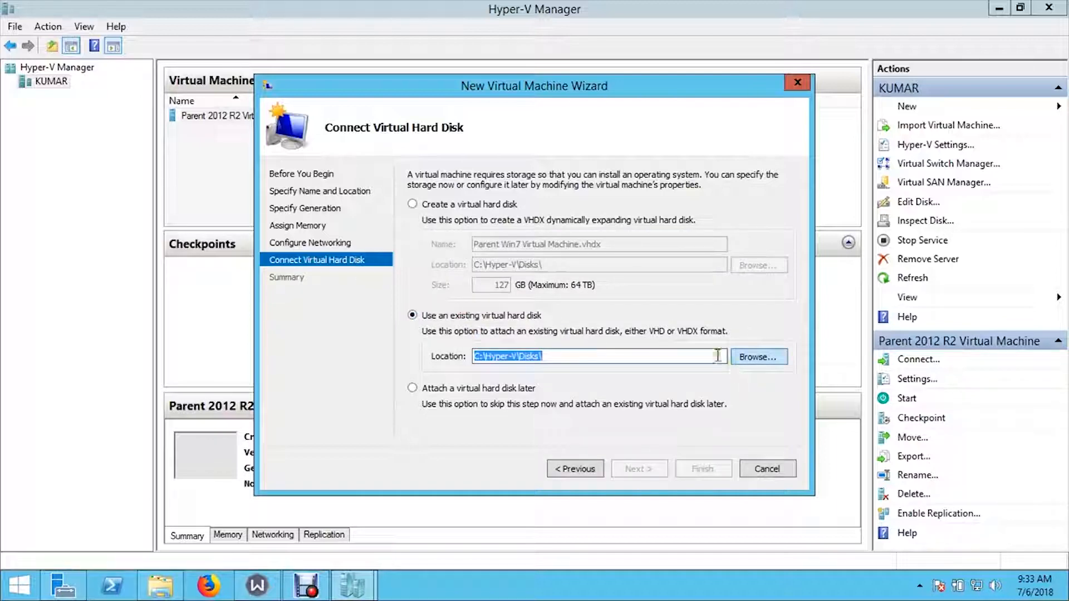
click(483, 207)
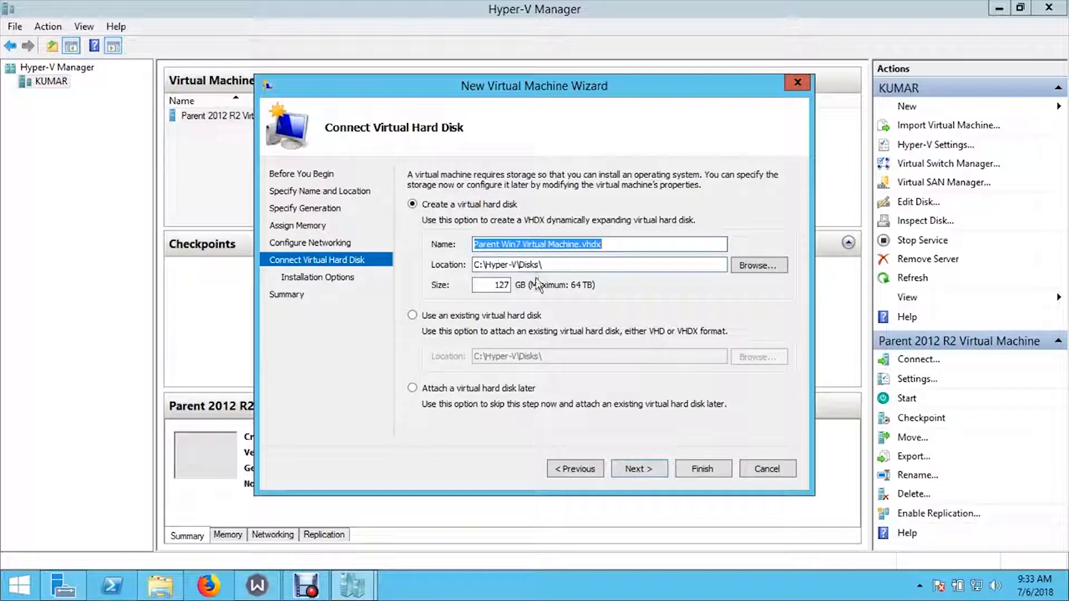
click(636, 467)
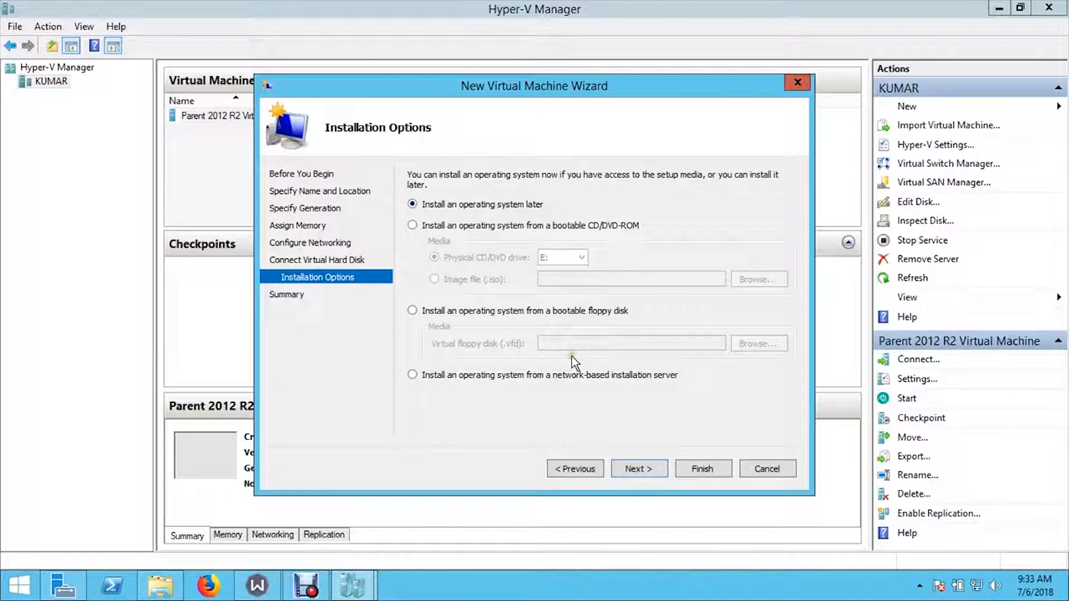
click(639, 469)
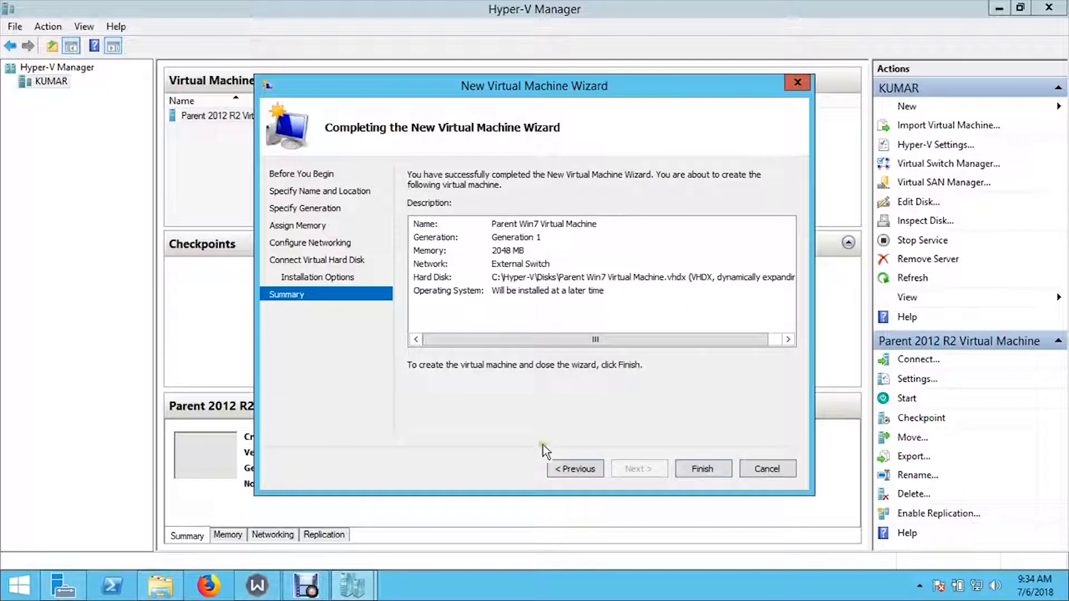
click(558, 469)
click(558, 469)
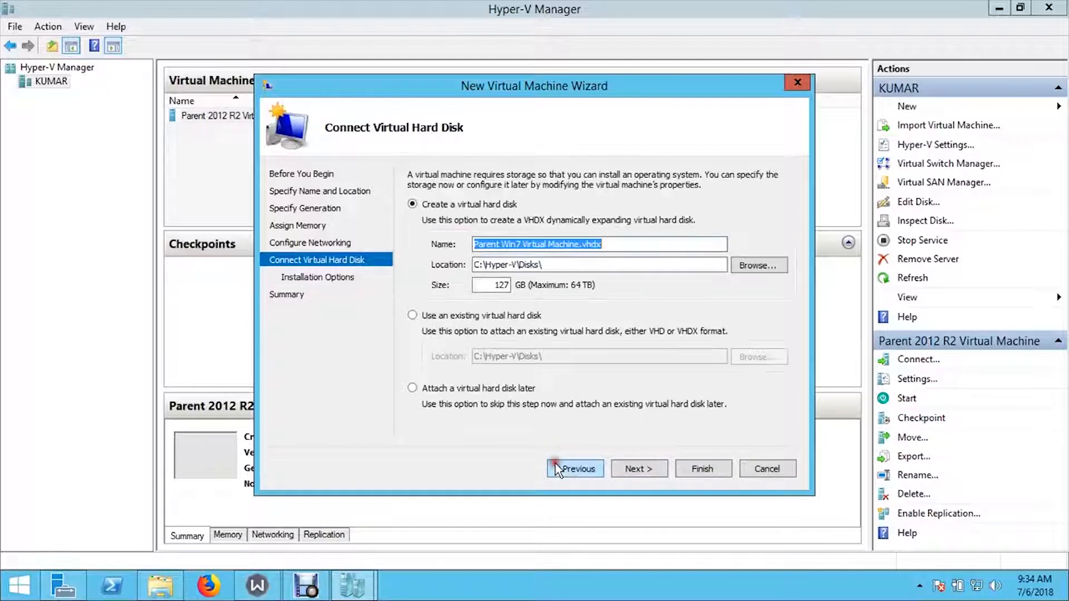
Attach the existing virtual hard disk C:\Hyper-V\Disks\WIN7 Parent Hard Disk.vhd to the new virtual machine
click(487, 317)
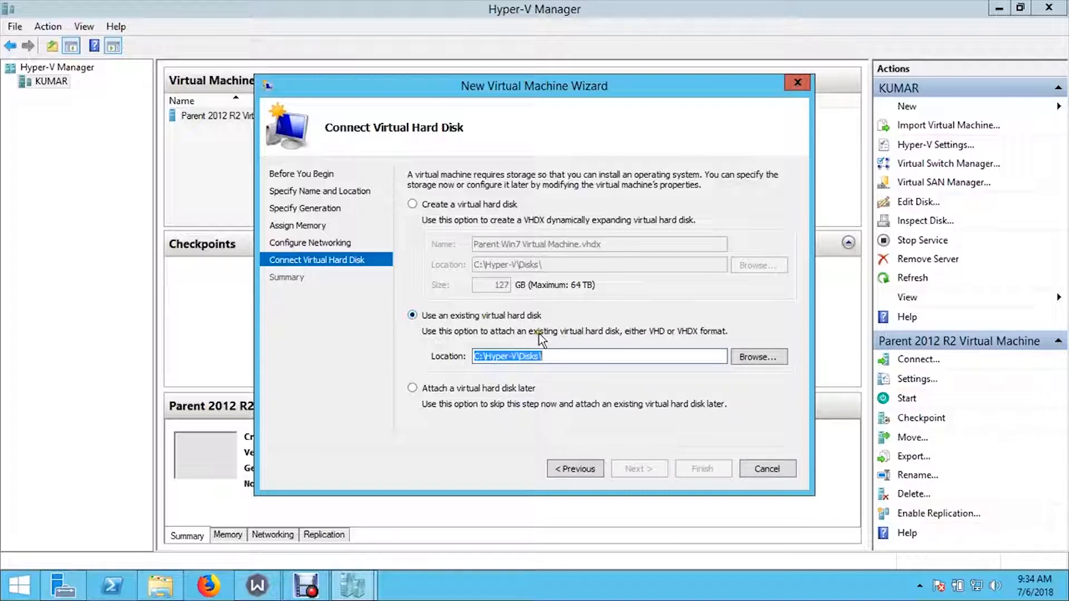
click(759, 357)
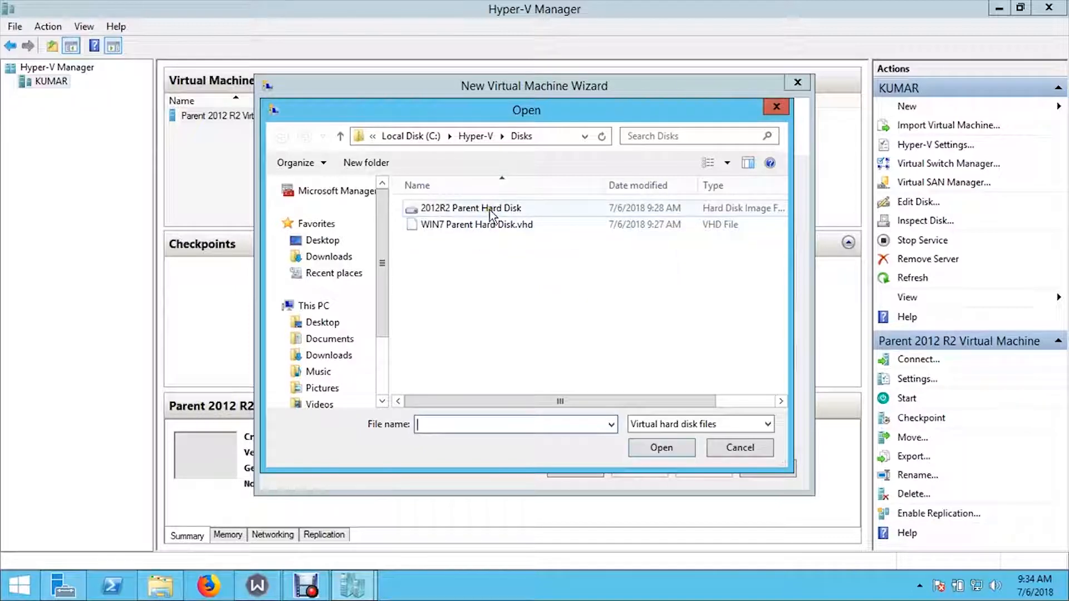
click(493, 225)
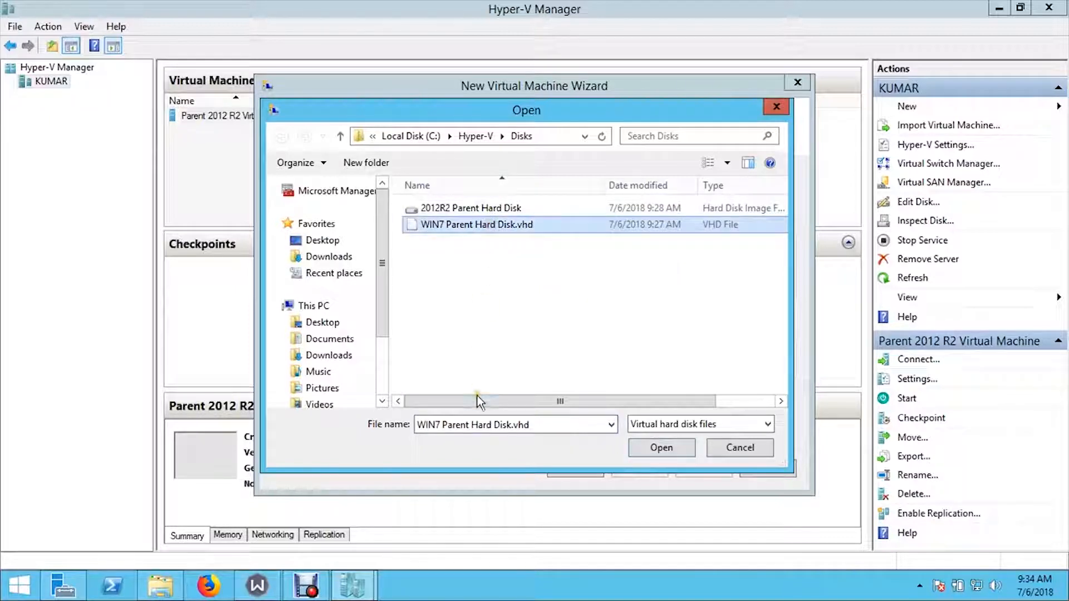
drag(478, 400, 415, 400)
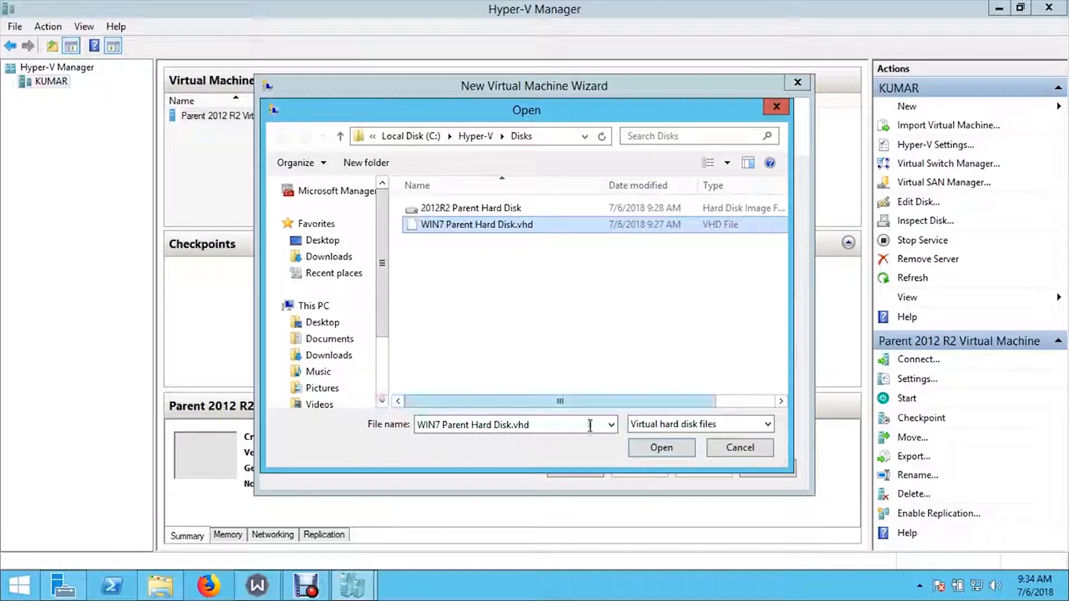
click(682, 449)
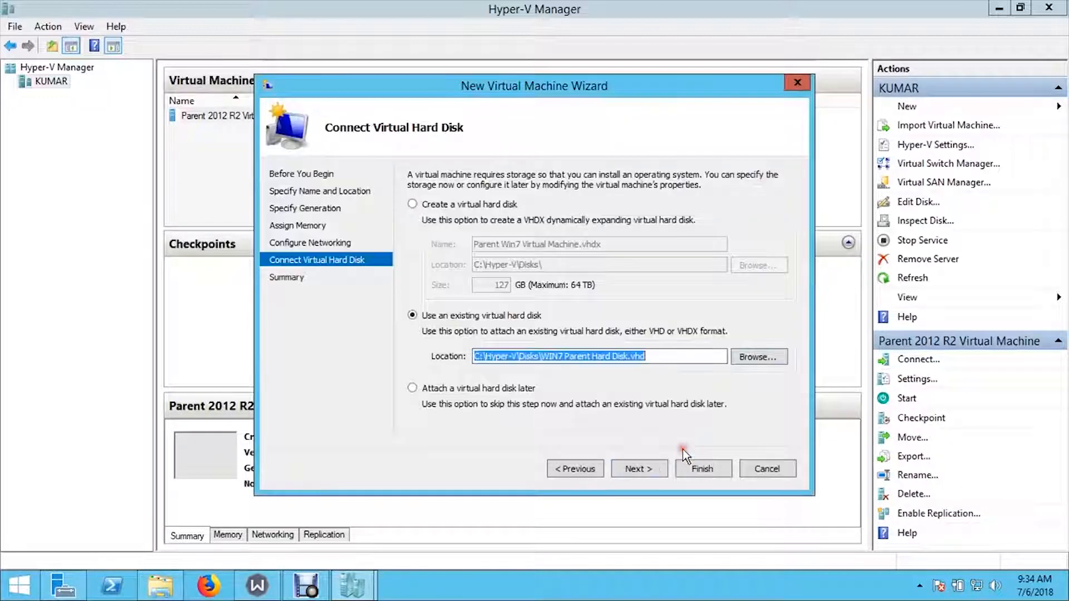
Finish creating the Win7 virtual machine and widen the Name column of the virtual machine list
click(650, 471)
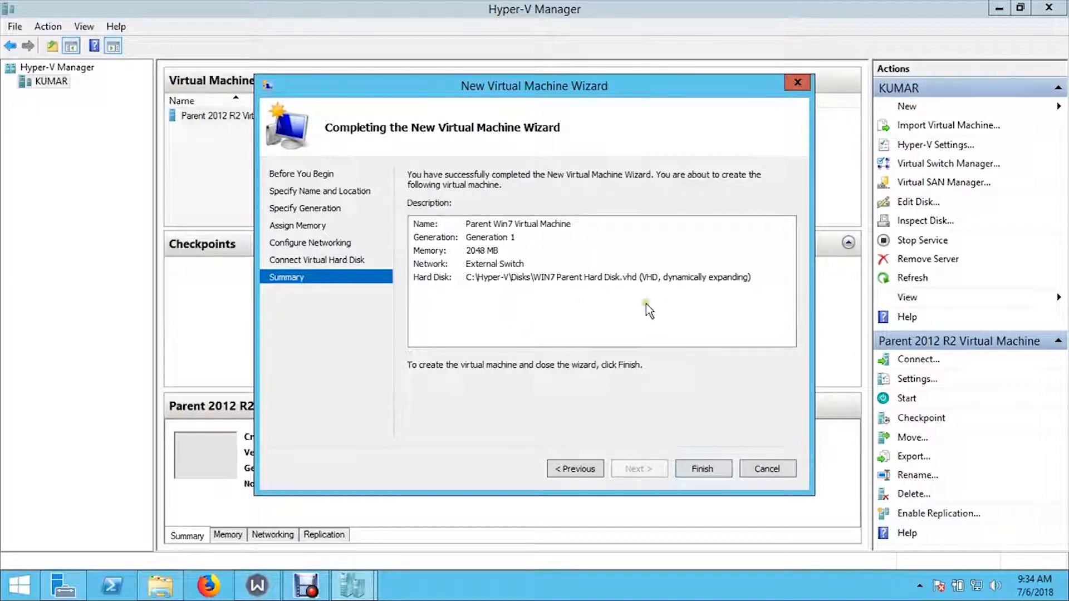
click(703, 470)
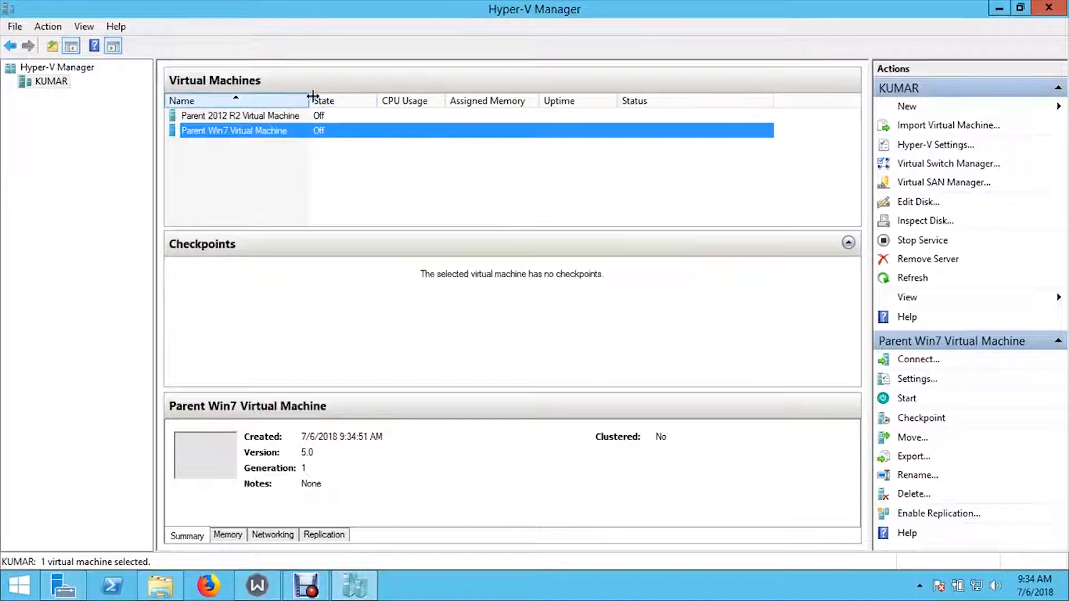
drag(309, 101, 386, 97)
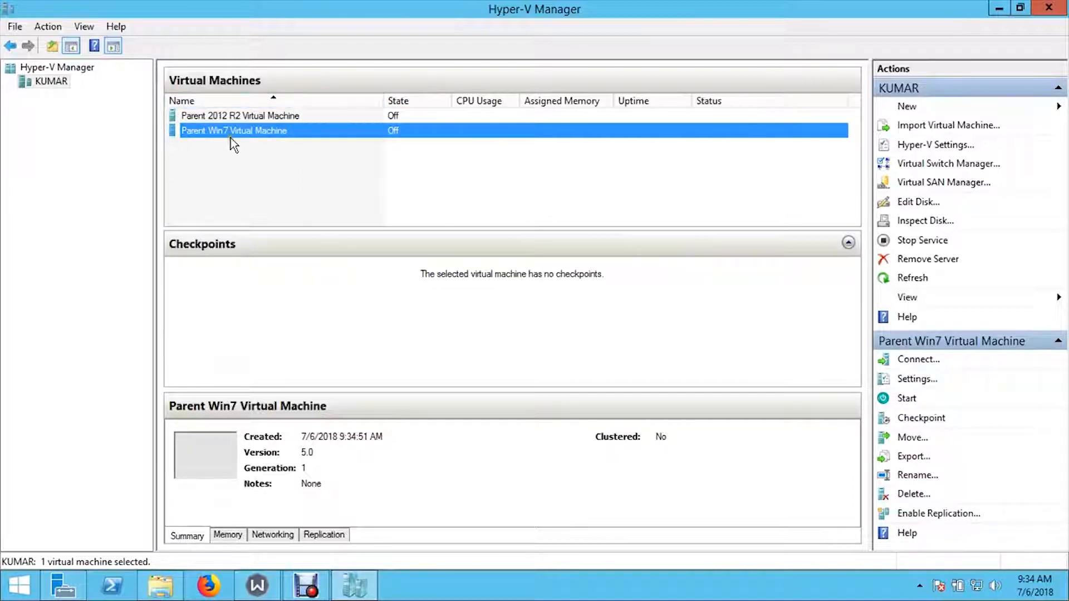
right_click(246, 109)
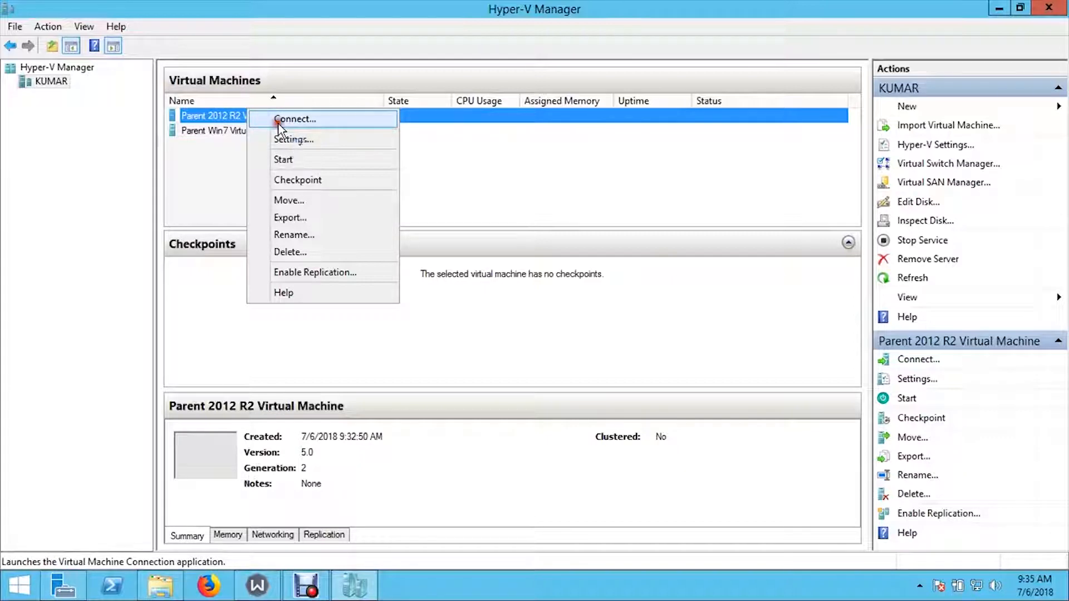
click(279, 124)
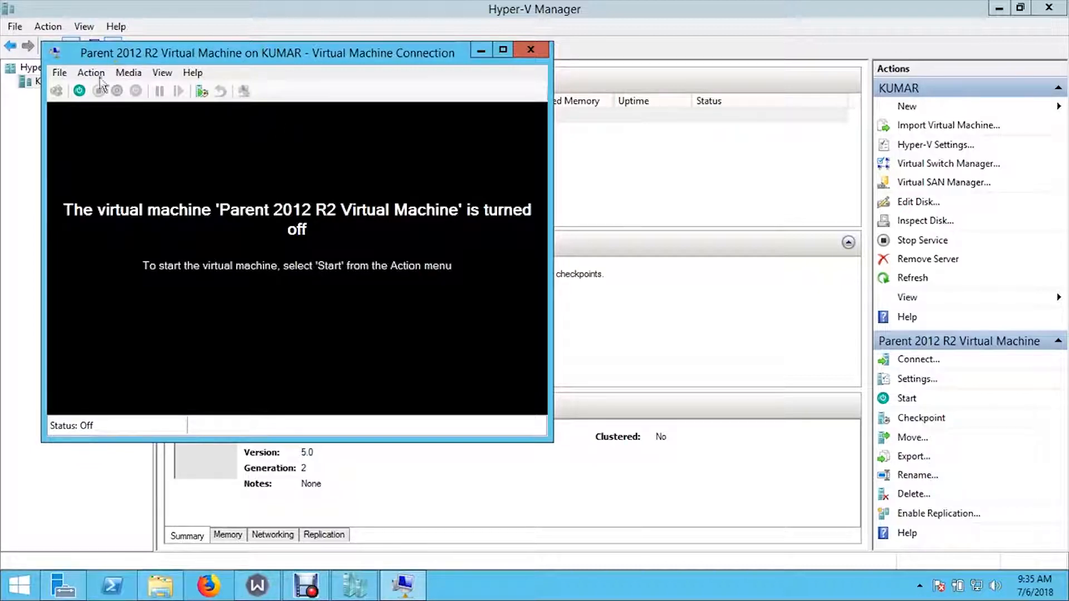
click(535, 49)
Open the settings of Parent 2012 R2 Virtual Machine and review its firmware, memory, processor, hard drive and SCSI controller options
click(284, 113)
right_click(237, 116)
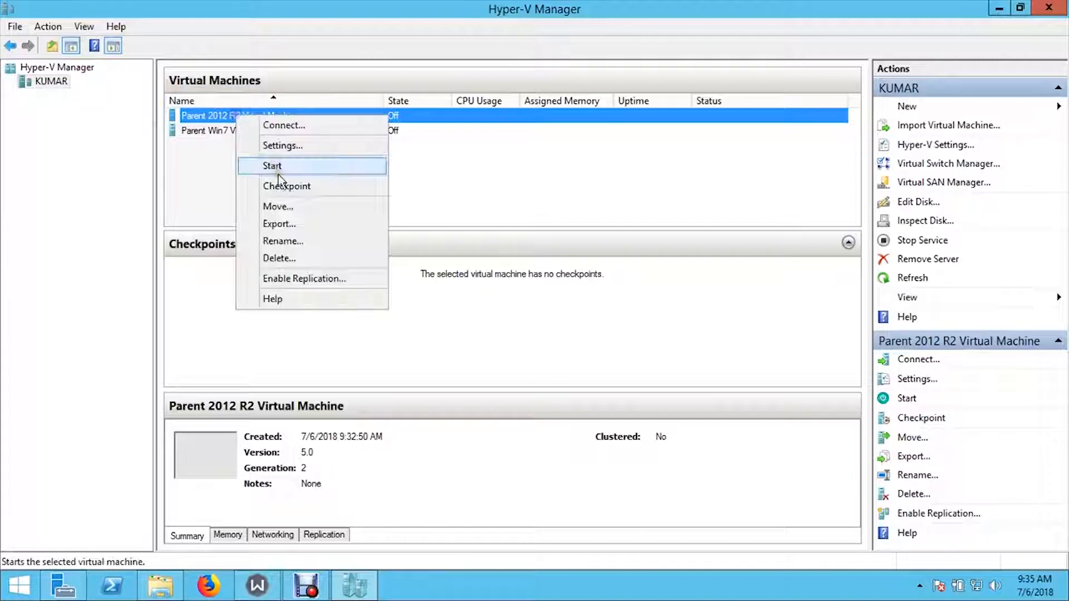
click(302, 147)
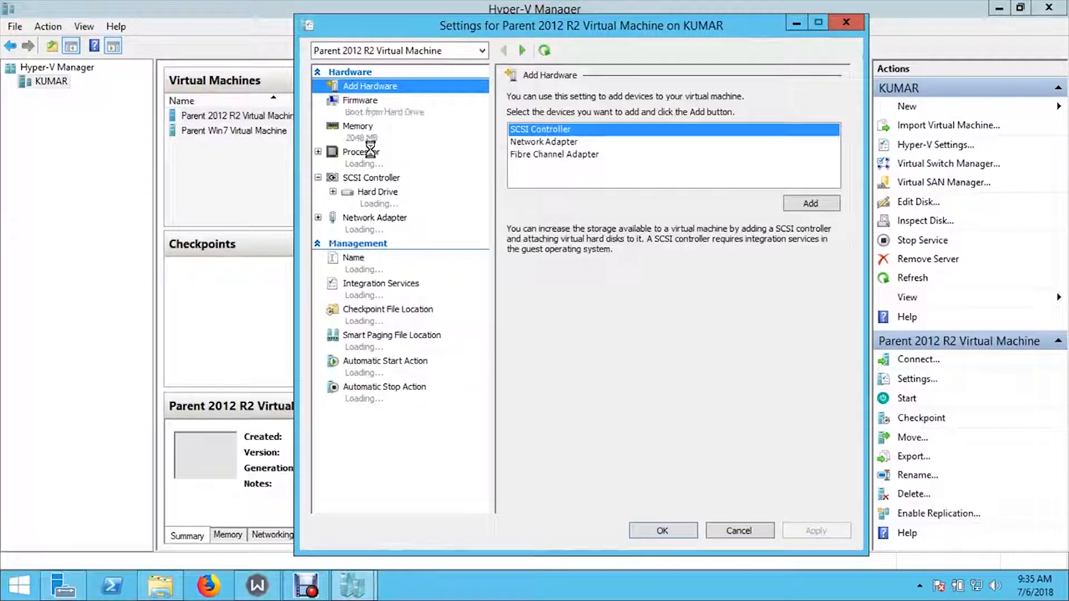
click(388, 115)
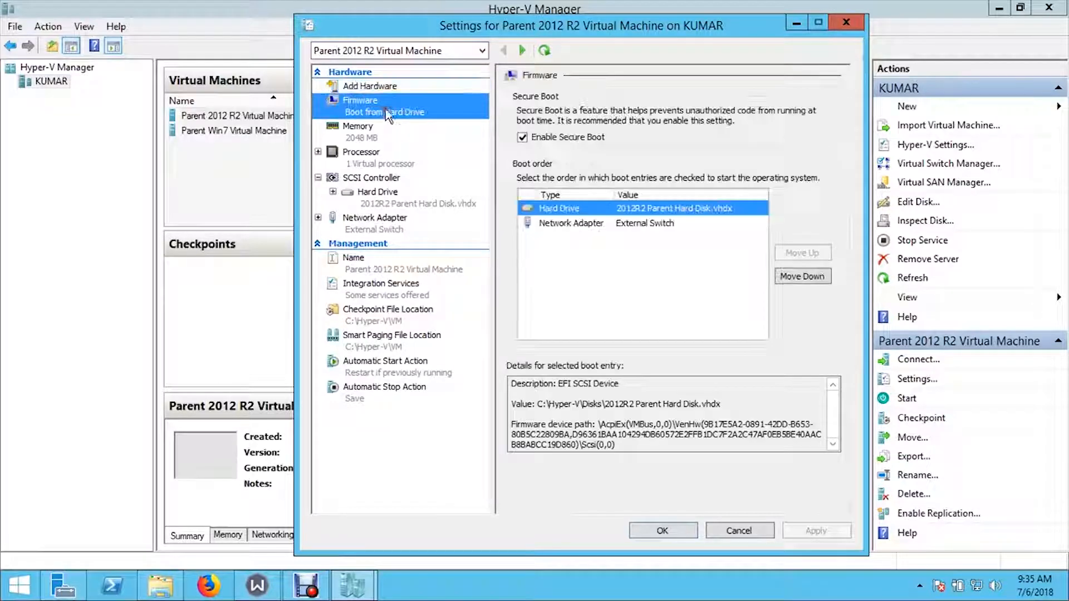
click(379, 135)
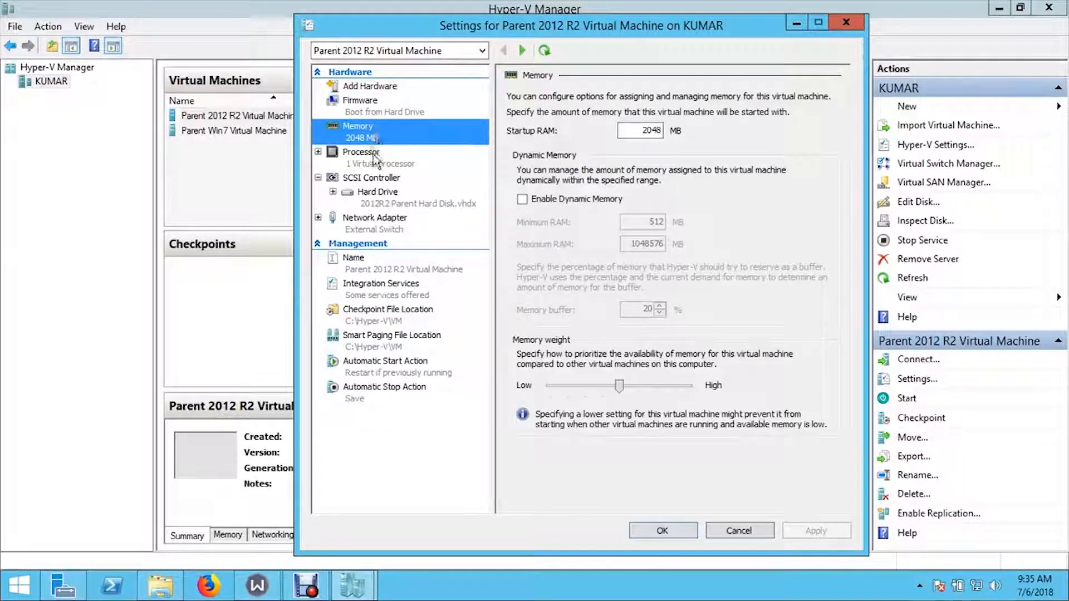
click(375, 159)
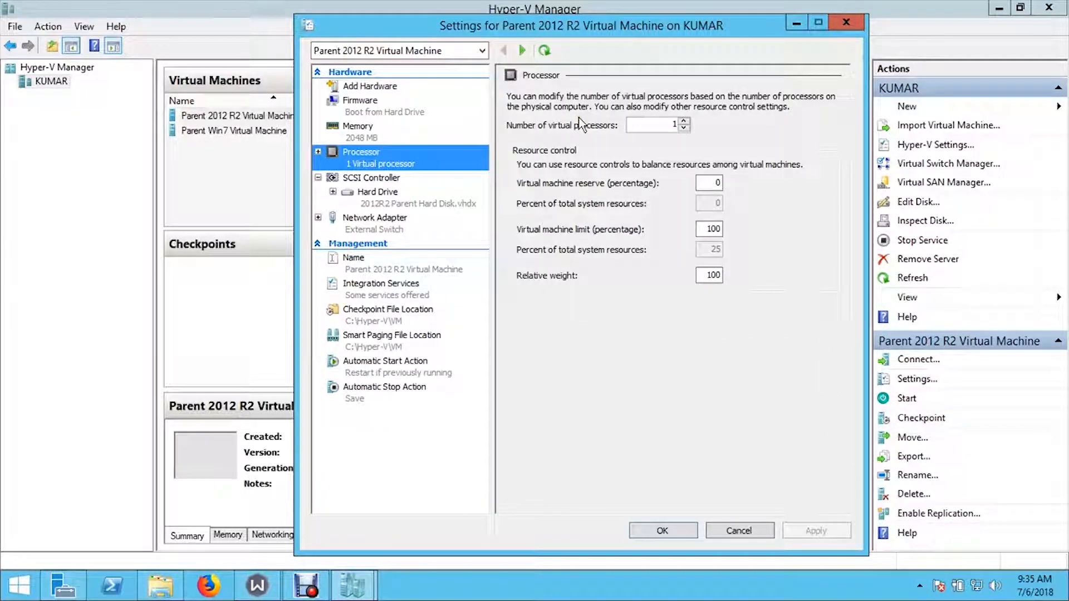
click(381, 193)
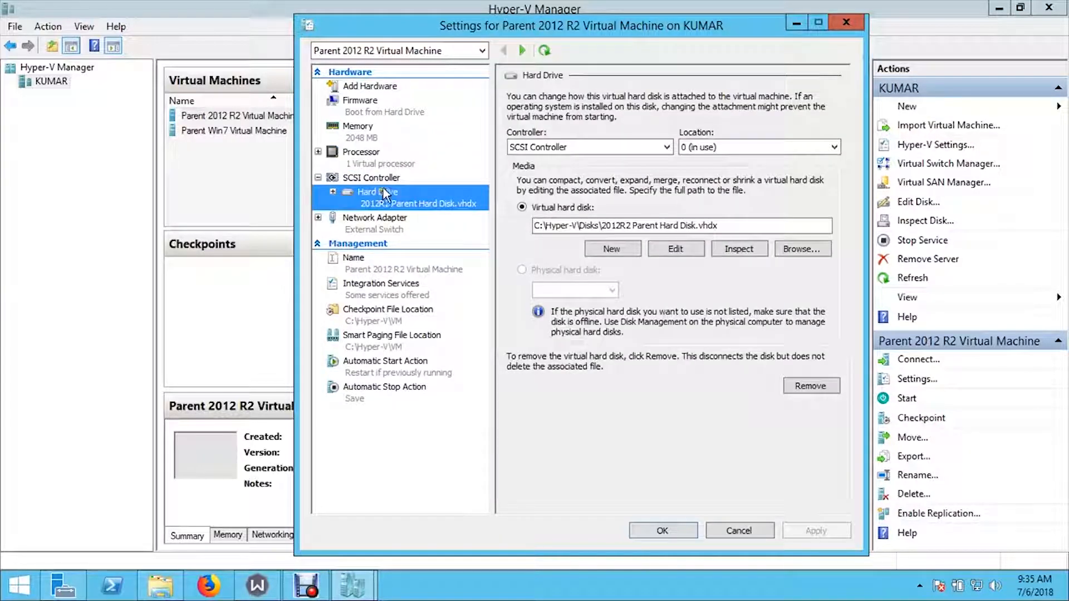
click(387, 178)
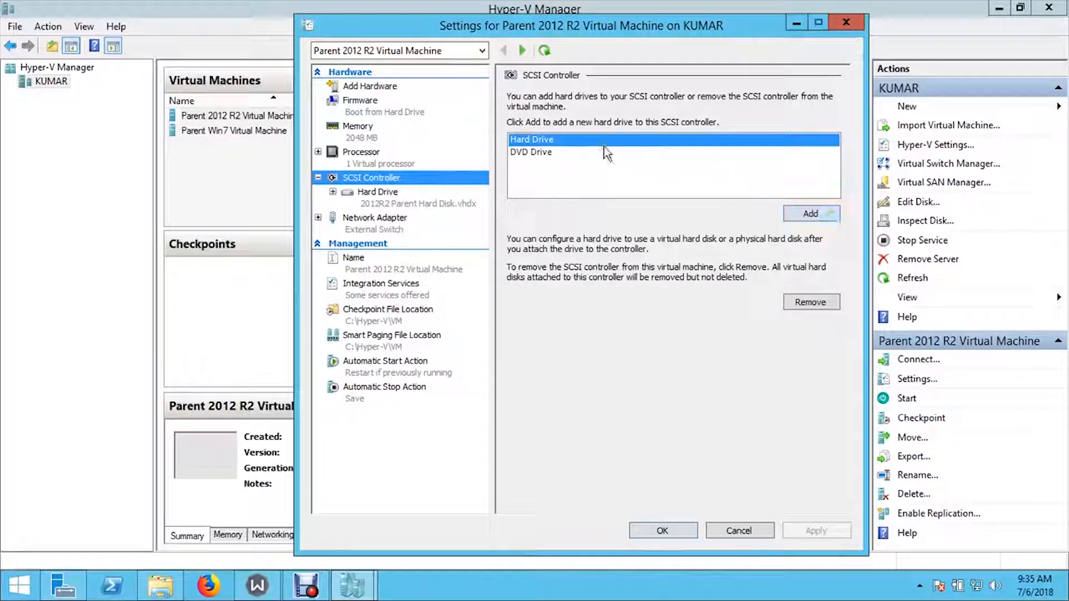
Review the virtual machine's network adapter, name, integration services, checkpoint and smart paging file locations, and automatic start and stop actions
click(396, 235)
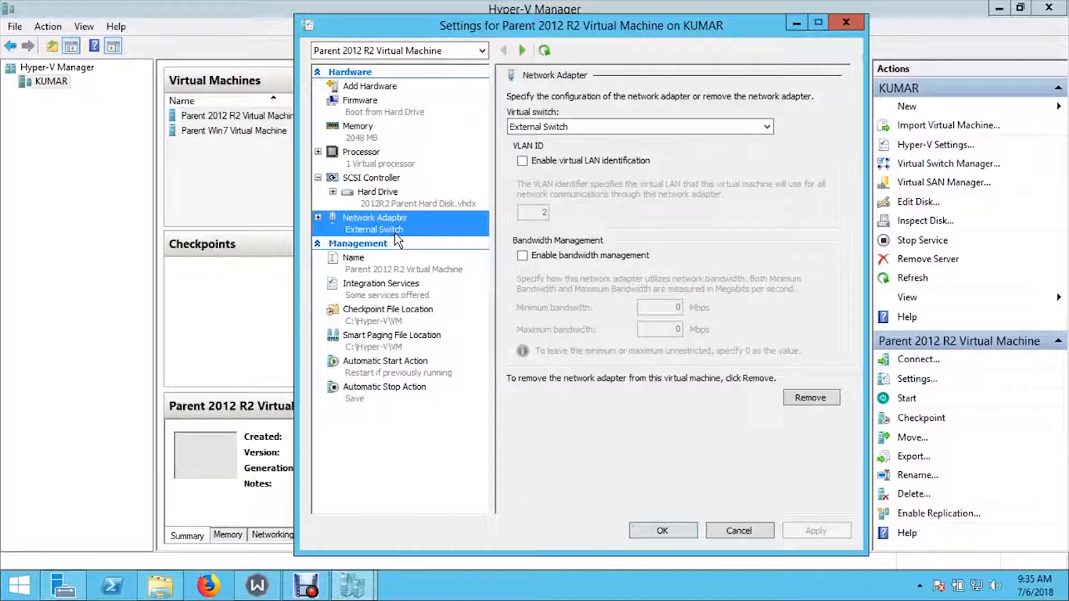
click(383, 273)
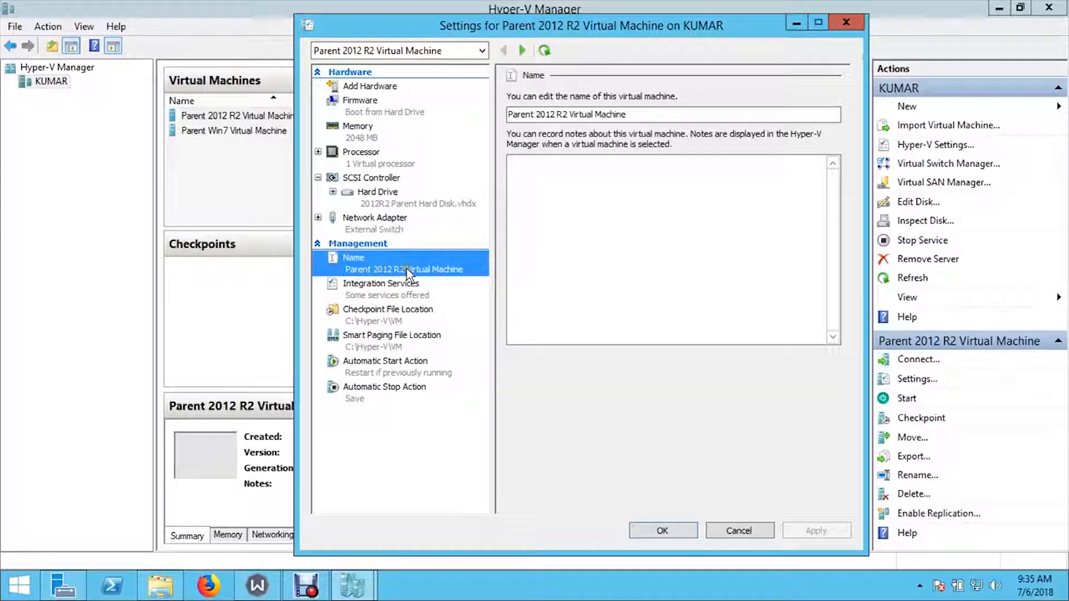
click(393, 290)
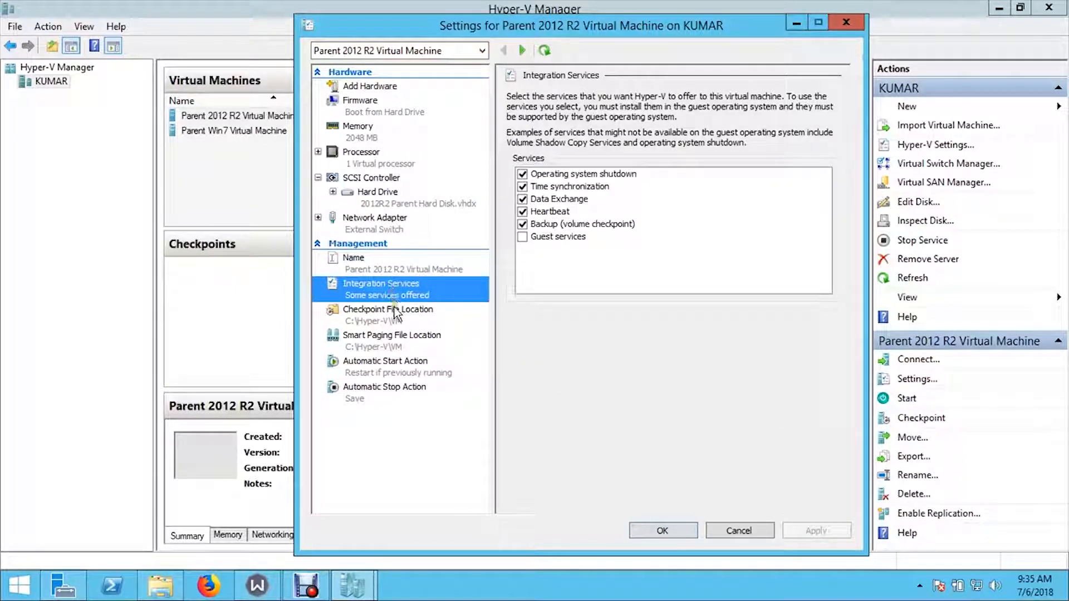
click(395, 315)
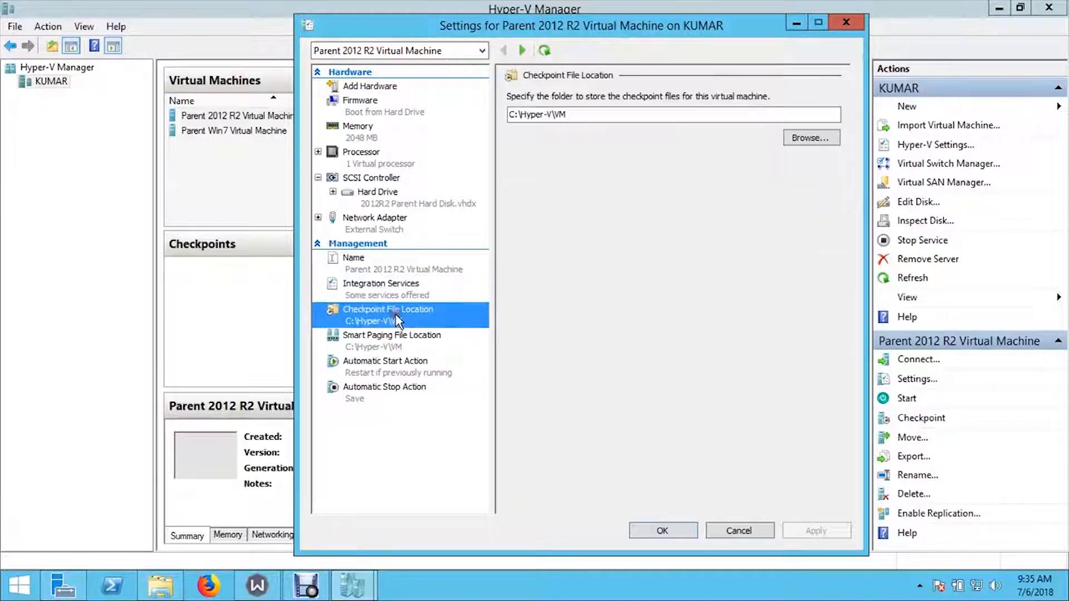
click(392, 346)
click(392, 369)
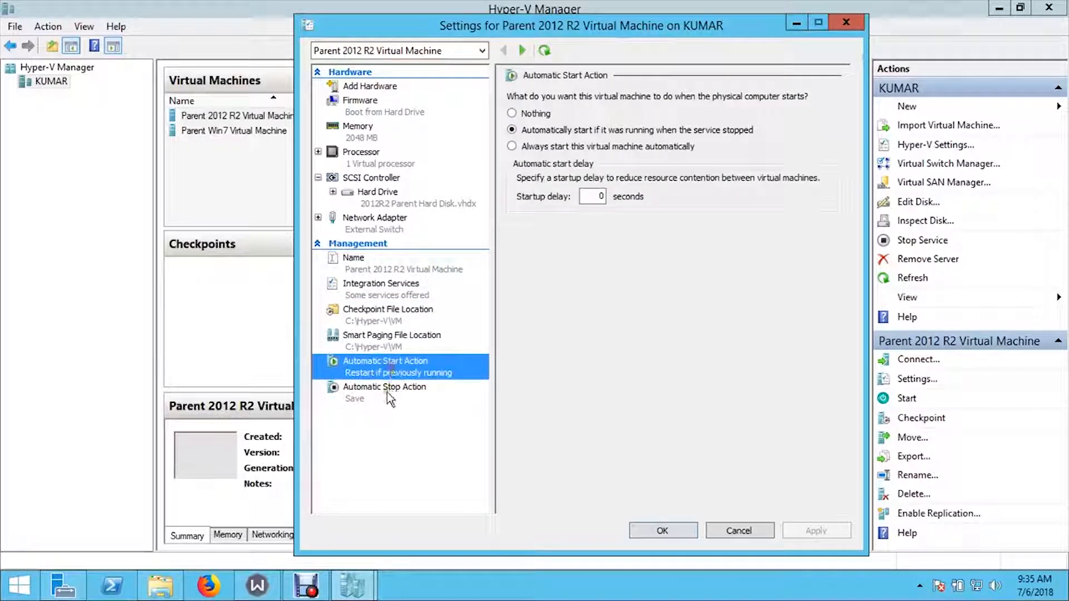
click(387, 394)
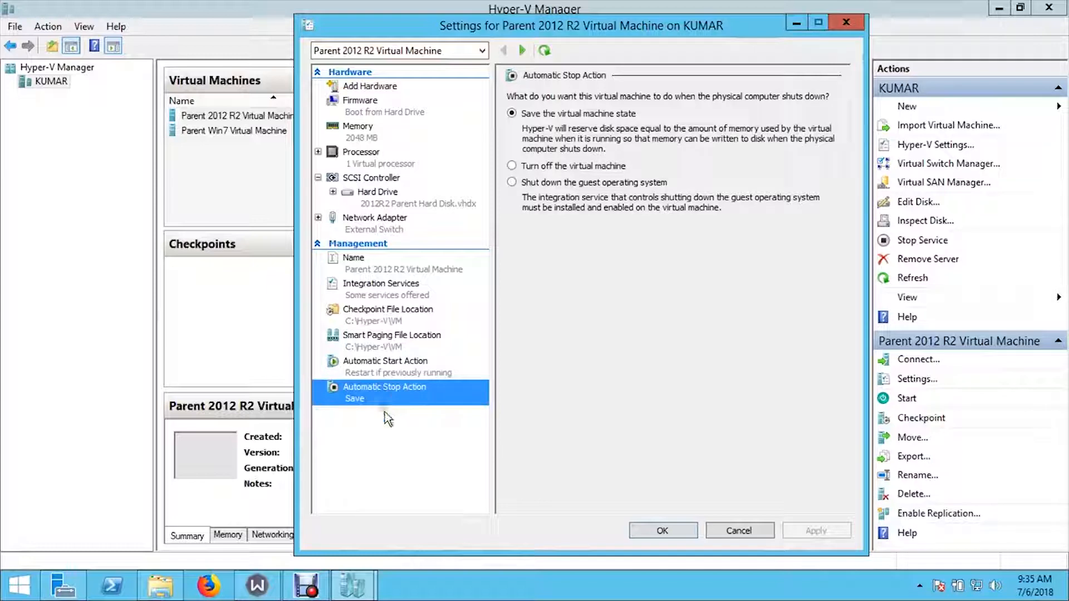
Recheck the network adapter, firmware, addable hardware, integration services, file locations and automatic start and stop options, and close the settings with OK
click(402, 224)
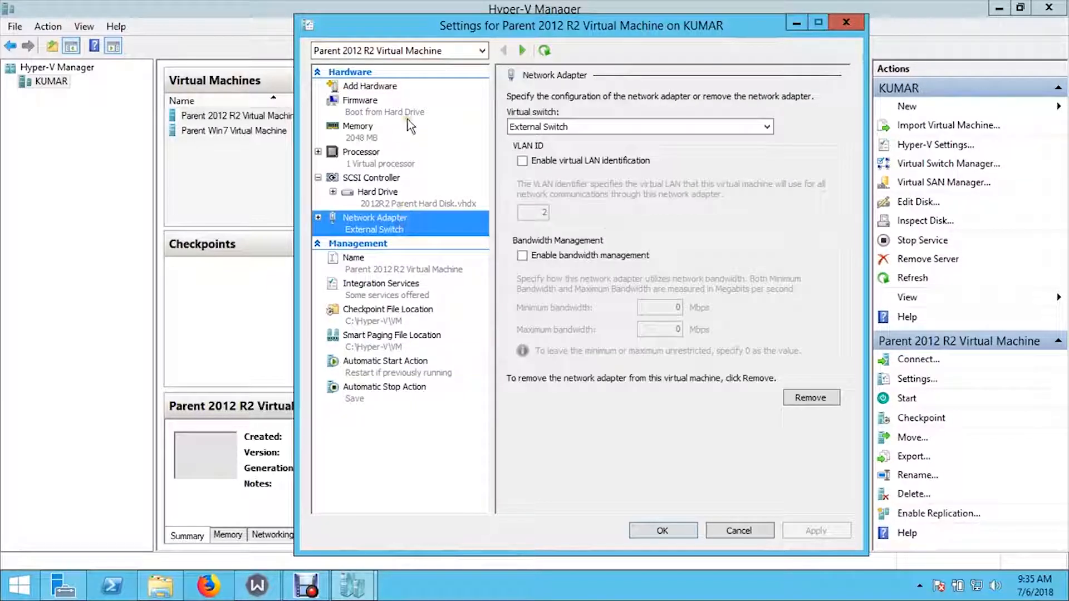
click(411, 107)
click(415, 86)
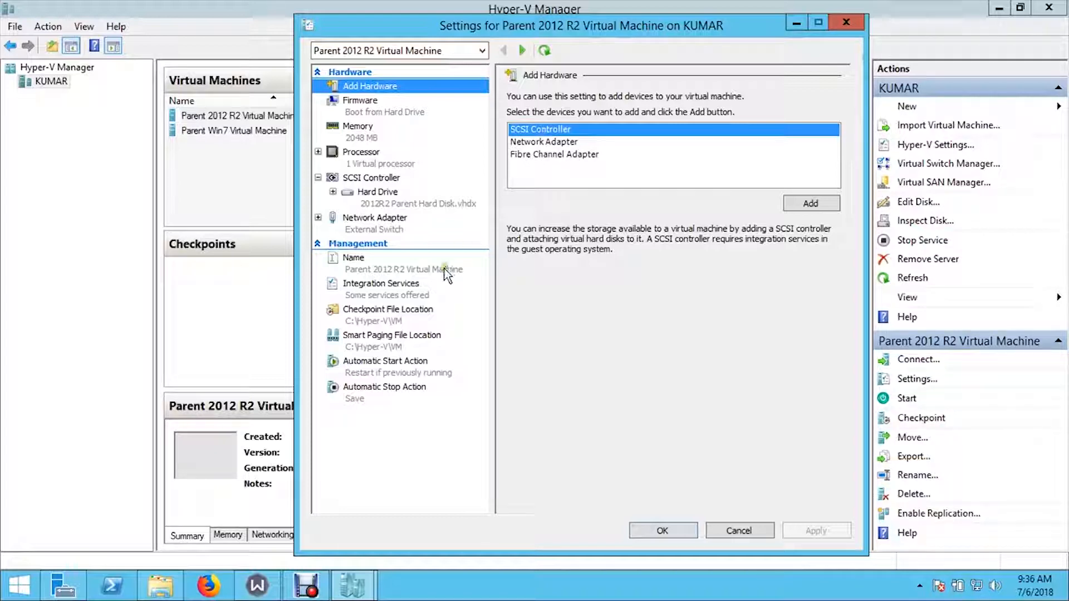
click(410, 287)
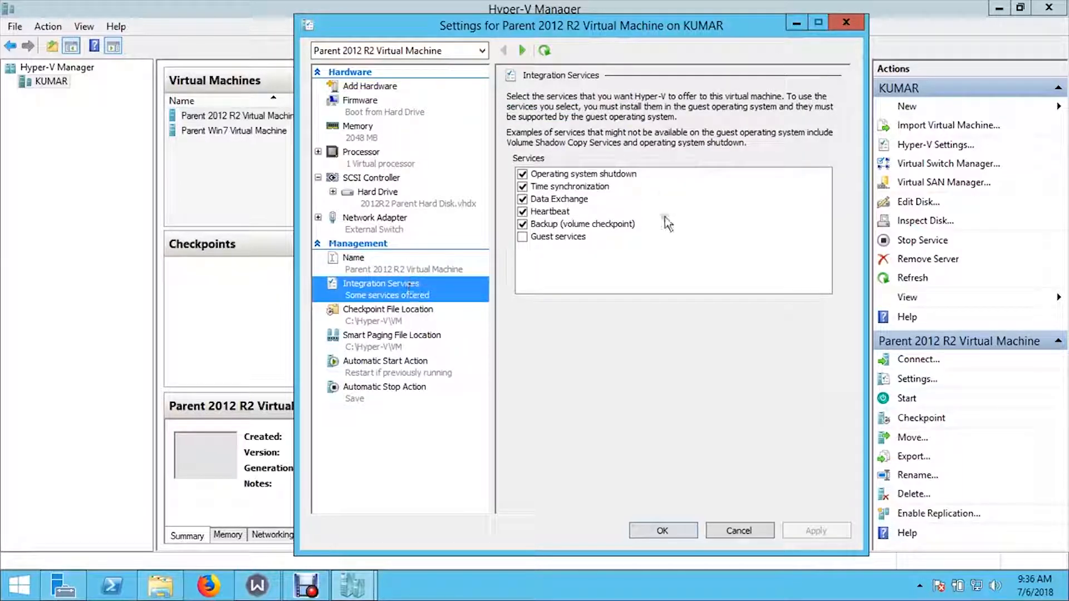
click(410, 319)
click(412, 344)
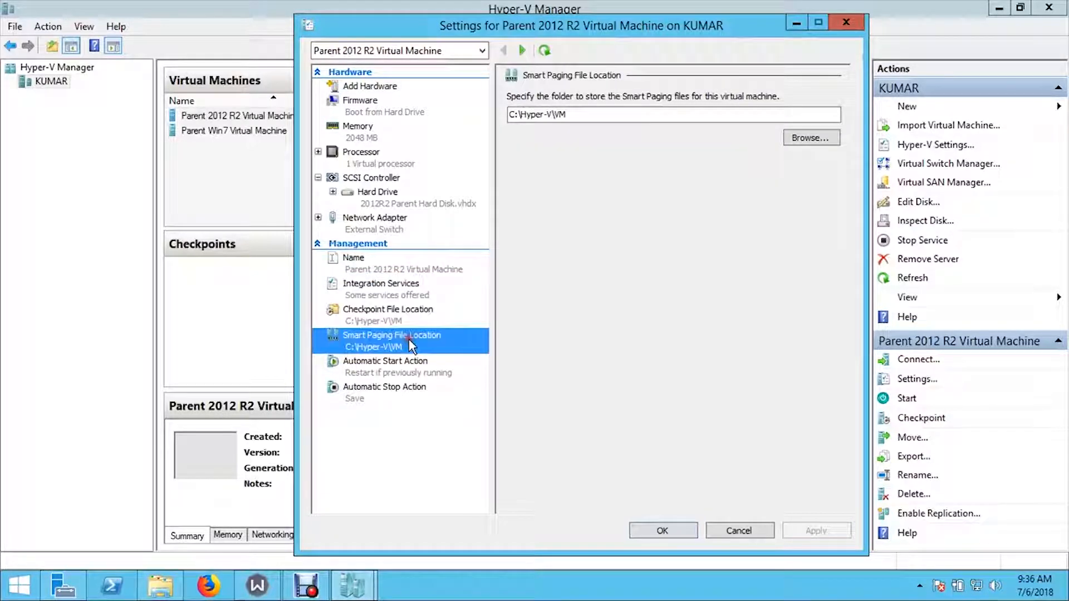
click(408, 362)
click(402, 391)
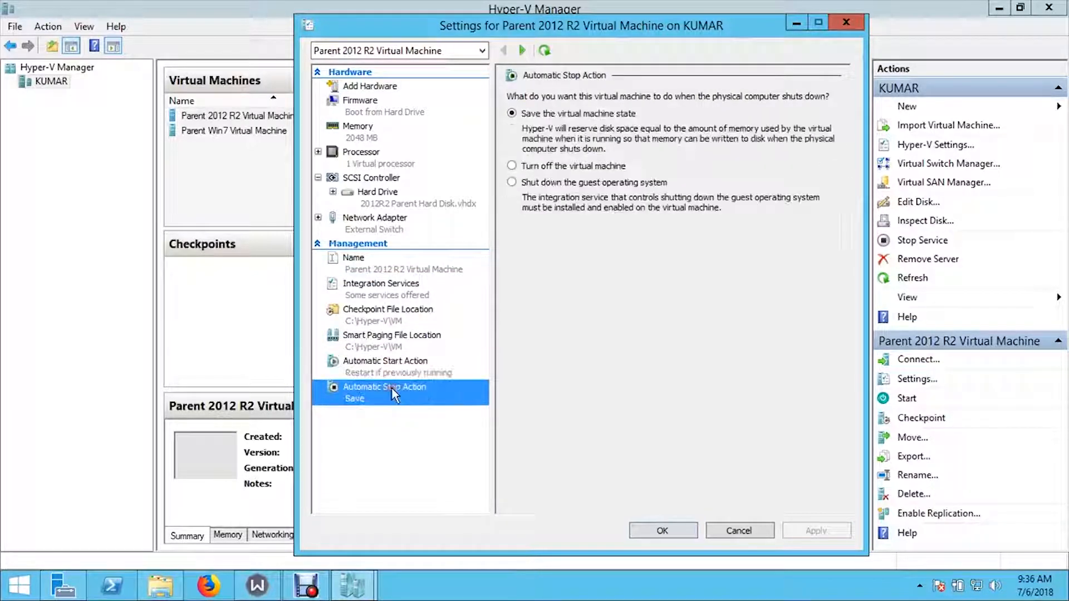
click(410, 285)
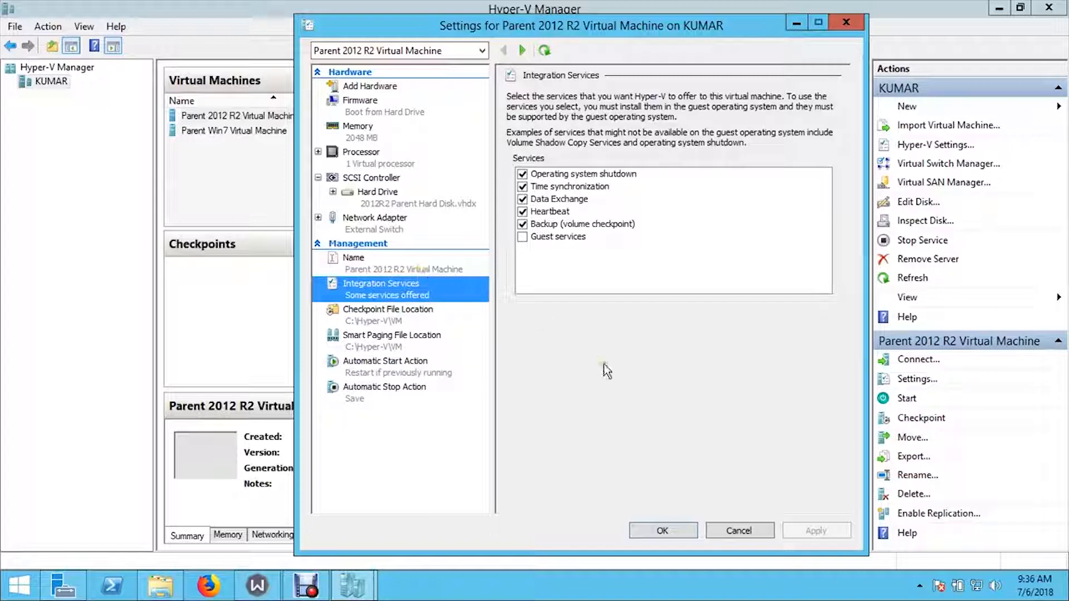
click(664, 531)
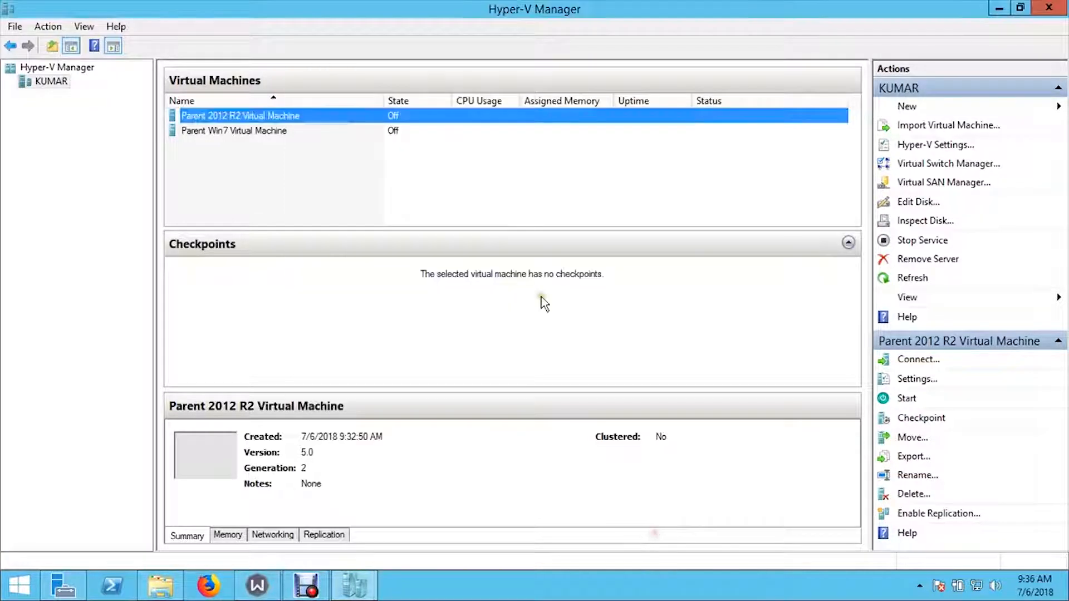